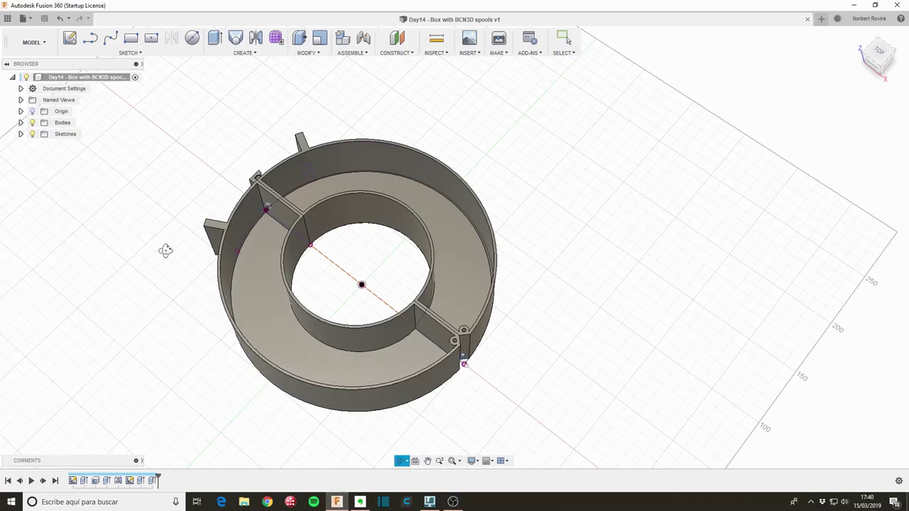
Step: Join Body1, the ring, and Body4 into one body with Modify > Combine
scroll(167, 249, "up", 2)
scroll(178, 270, "up", 2)
scroll(215, 209, "up", 3)
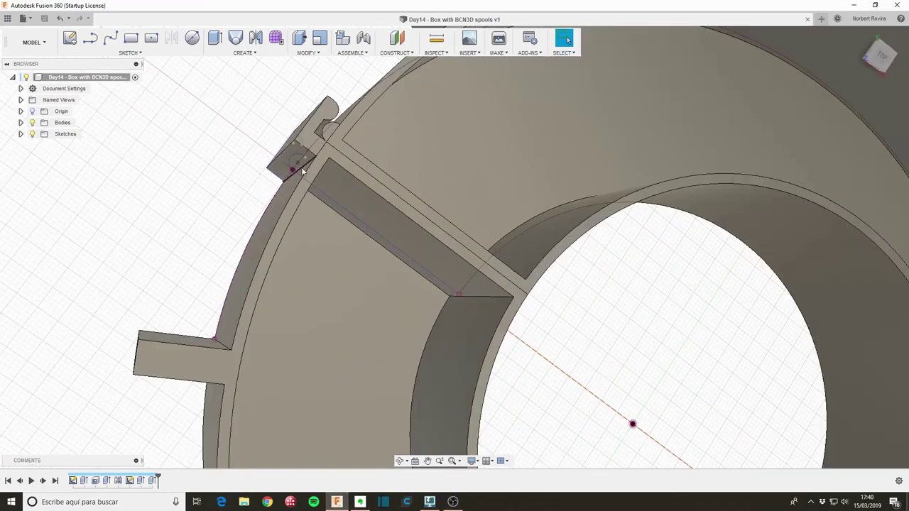
left_click(20, 122)
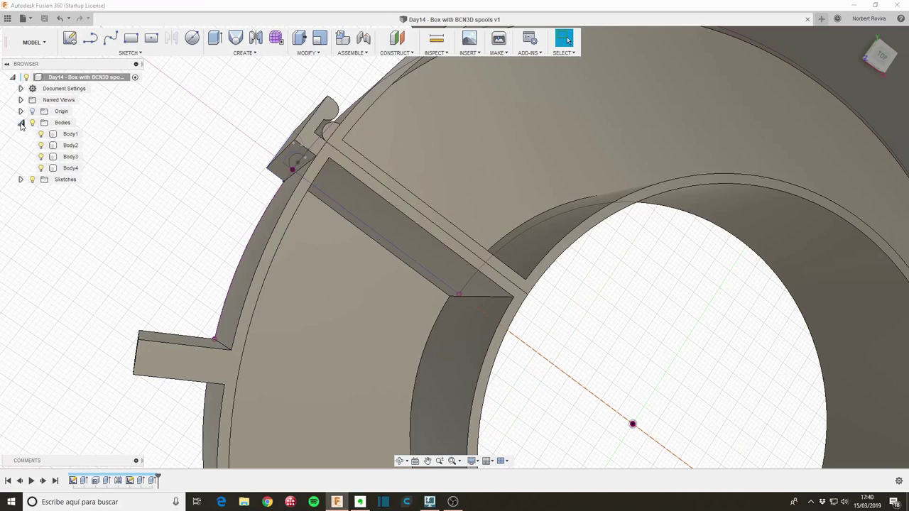
left_click(78, 138)
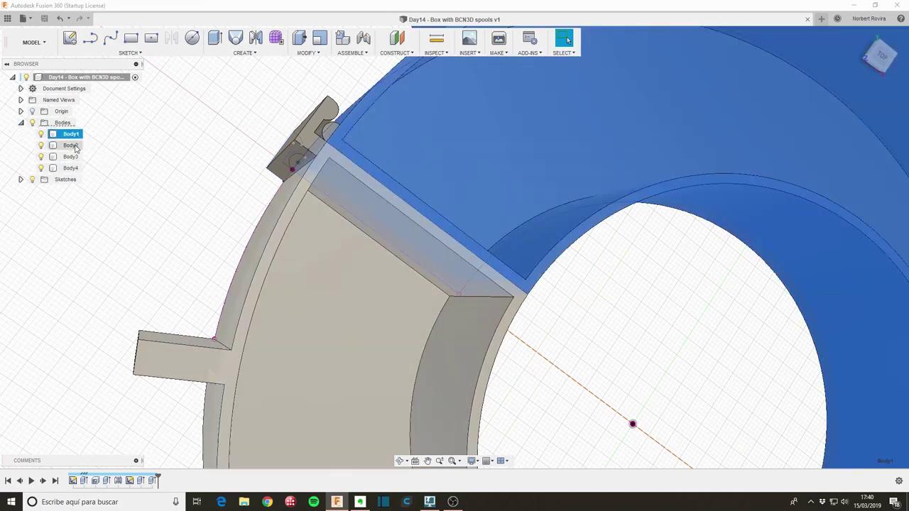
left_click(71, 167)
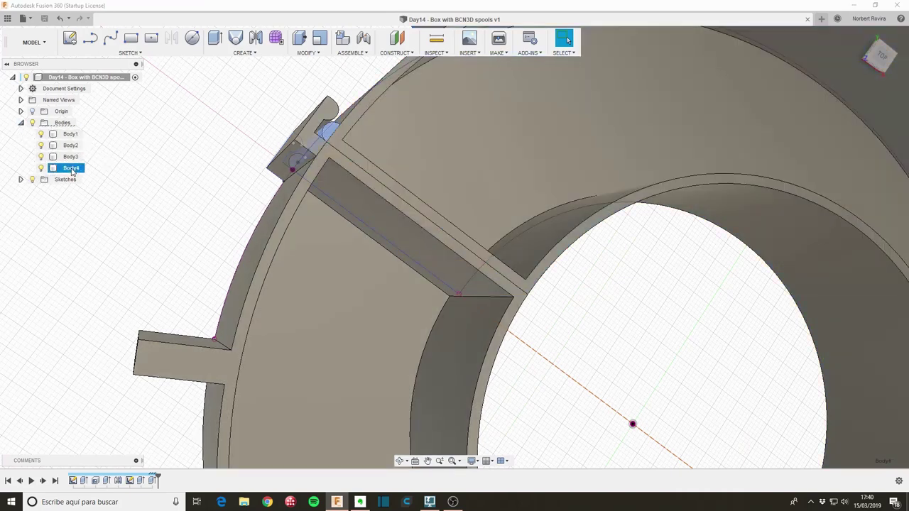
left_click(71, 137, "ctrl")
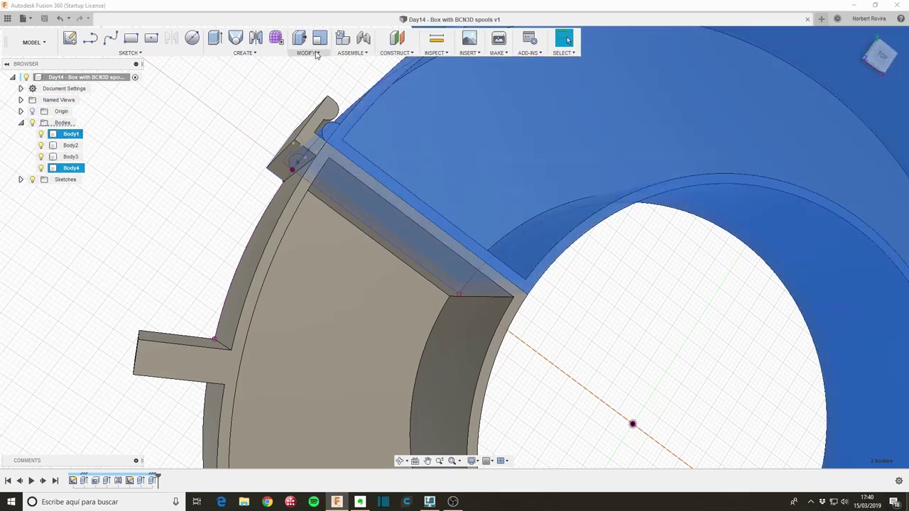
left_click(307, 53)
left_click(313, 132)
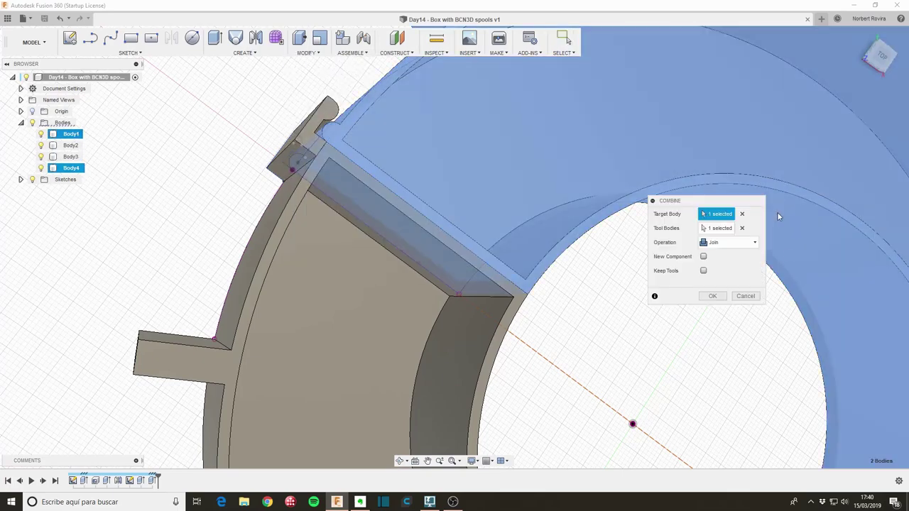
left_click(713, 296)
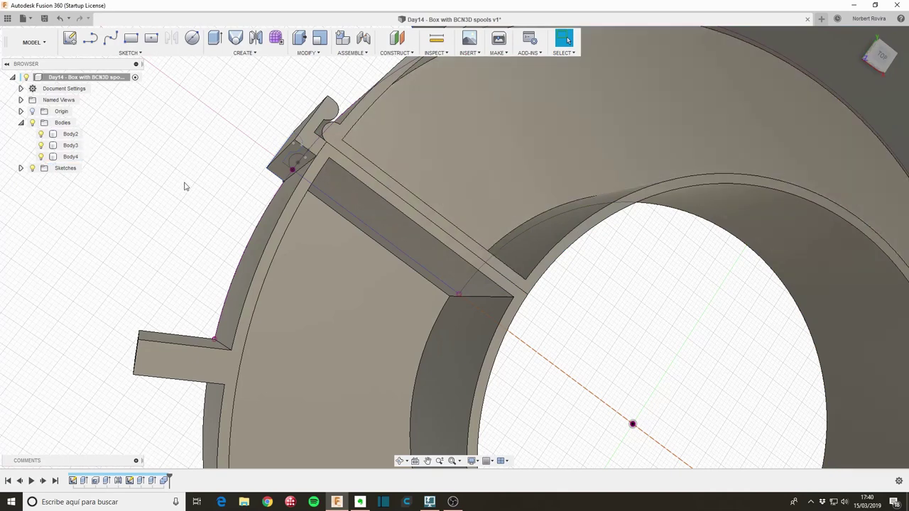
Step: Join the bracket Body3 onto the wall Body2 with Combine
key("d")
key("Escape")
left_click(300, 197)
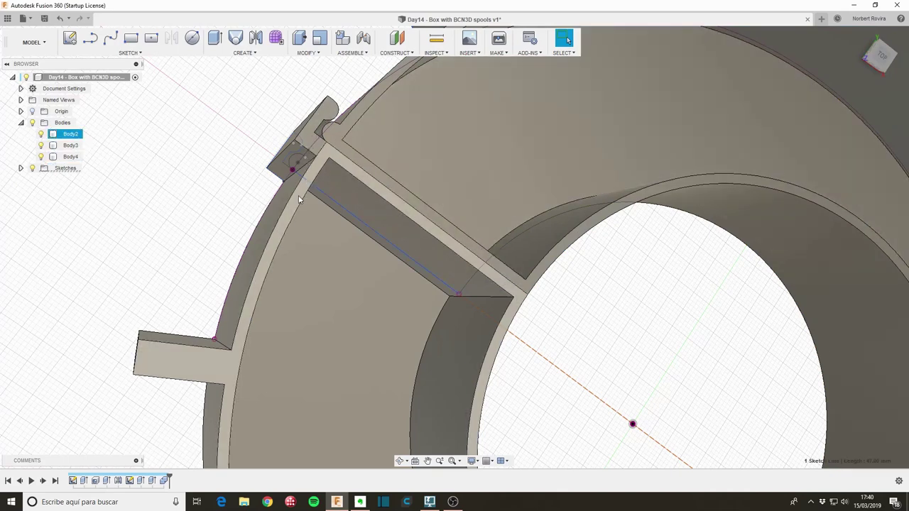
left_click(222, 193)
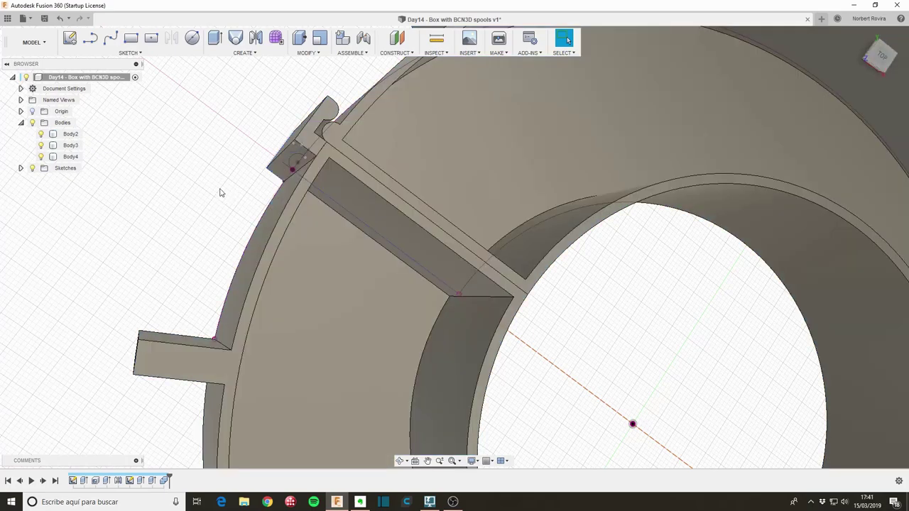
left_click(78, 159)
left_click(71, 135)
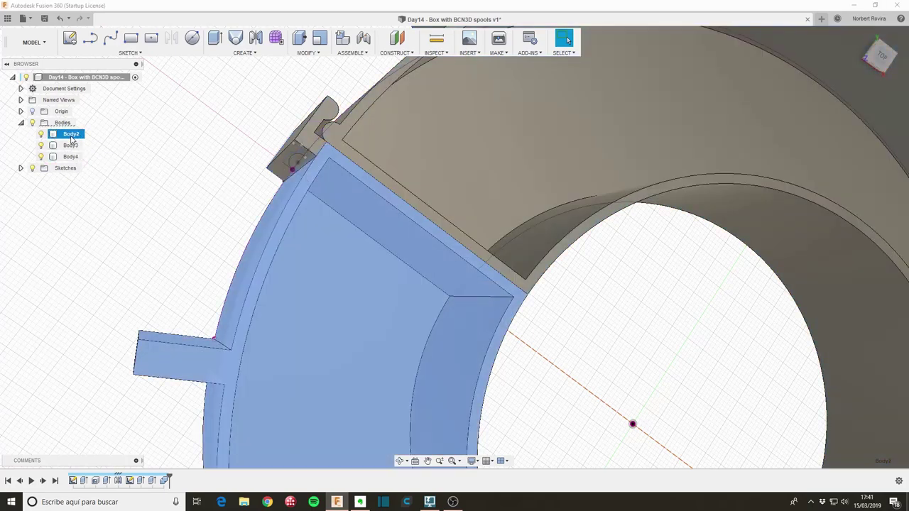
left_click(71, 145, "ctrl")
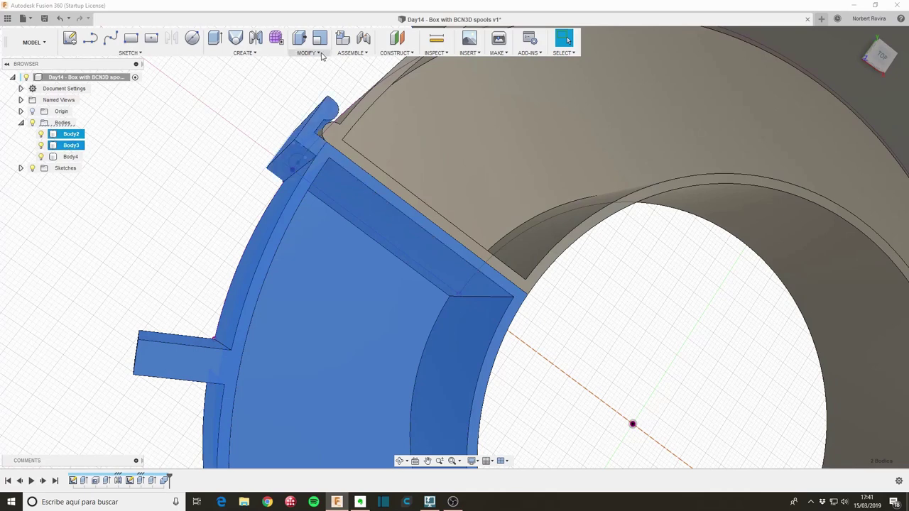
key("s")
left_click(358, 90)
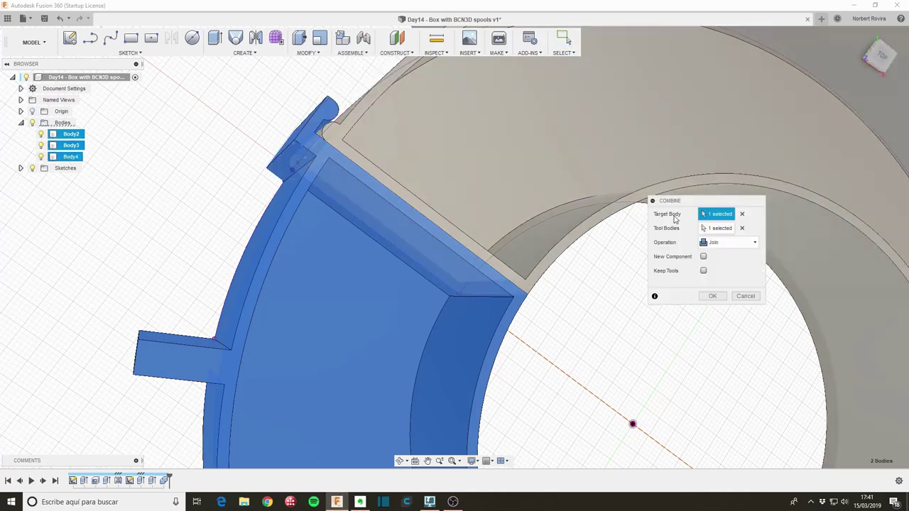
left_click(714, 296)
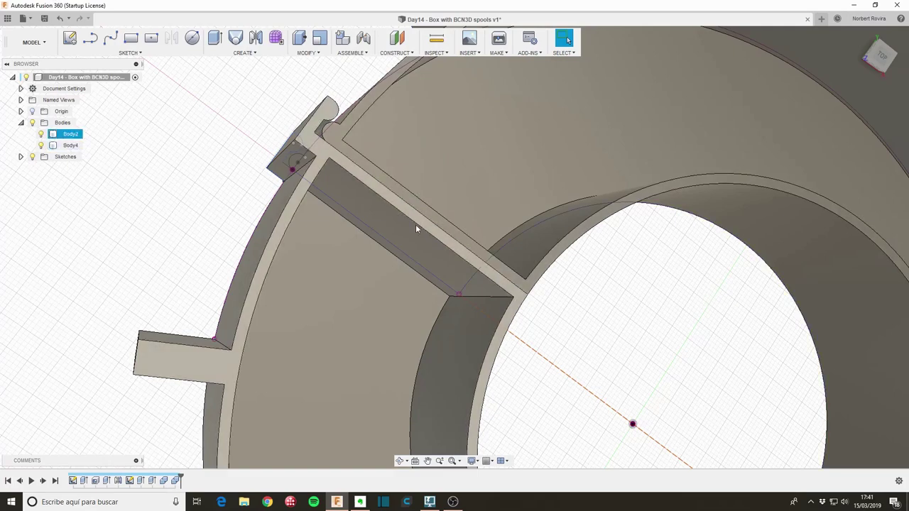
middle_click_drag(380, 233, 377, 226, "shift")
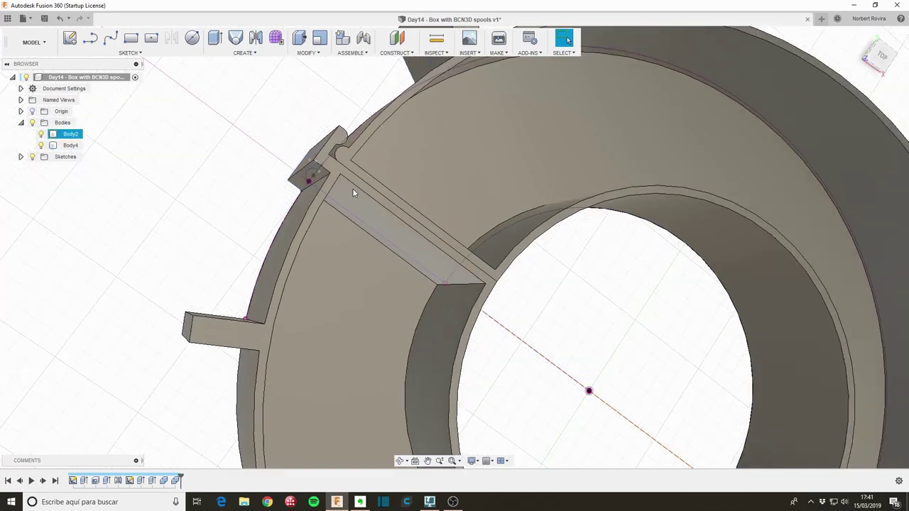
key("Escape")
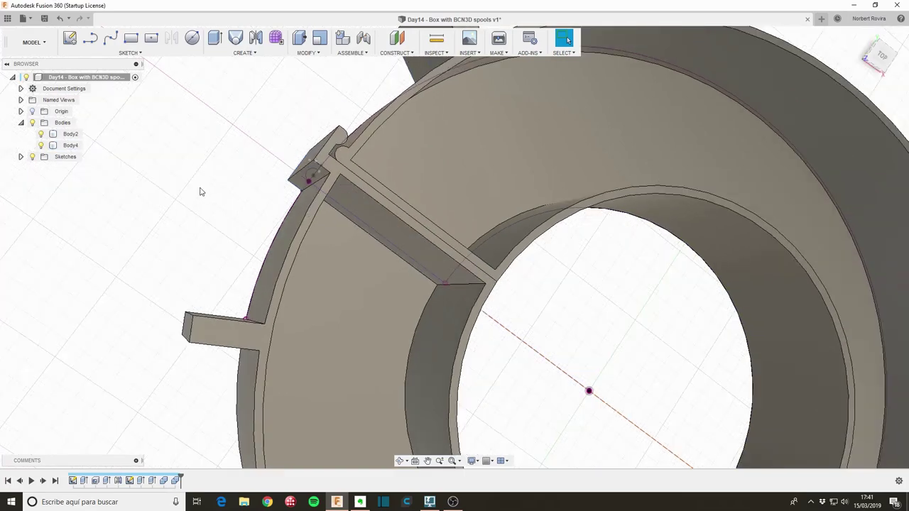
key("f")
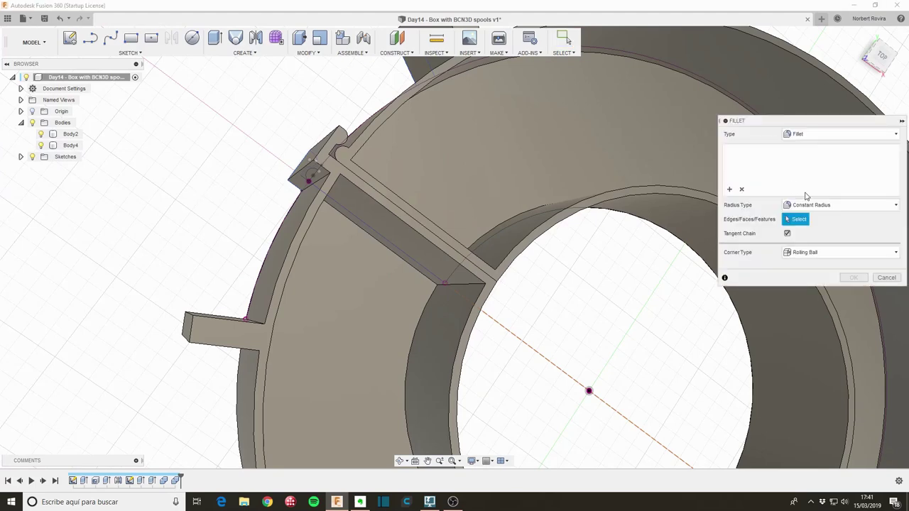
Step: Pick the first two fin edges for a fillet and set the radius to 2 mm
middle_click_drag(186, 366, 189, 349, "shift")
left_click(198, 347)
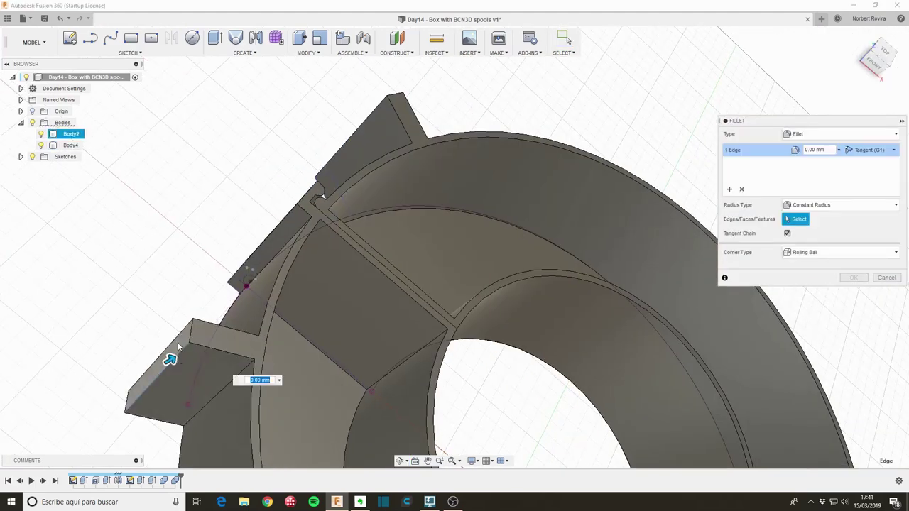
left_click(181, 337)
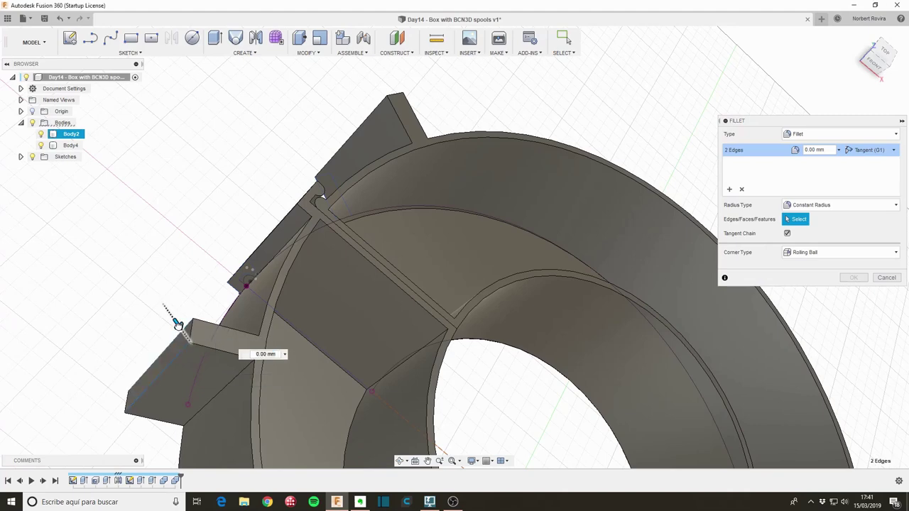
left_click_drag(177, 323, 181, 328)
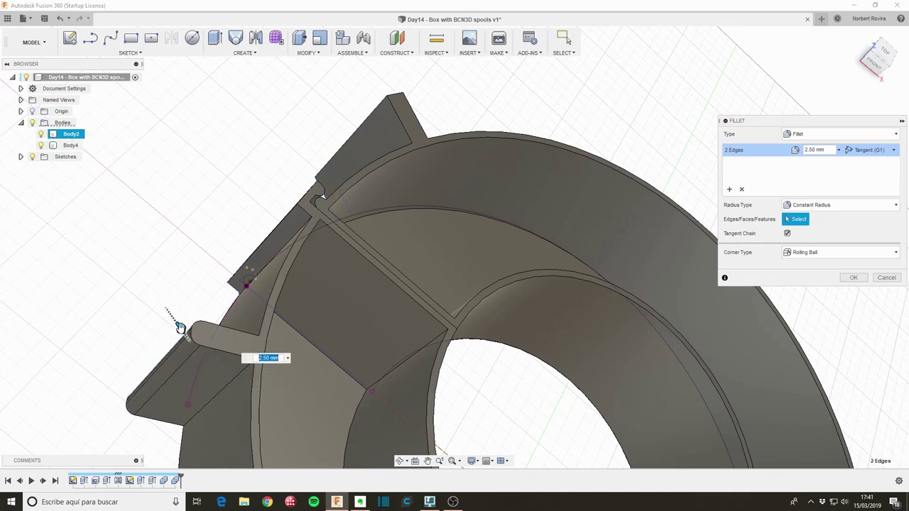
middle_click_drag(298, 141, 287, 149, "shift")
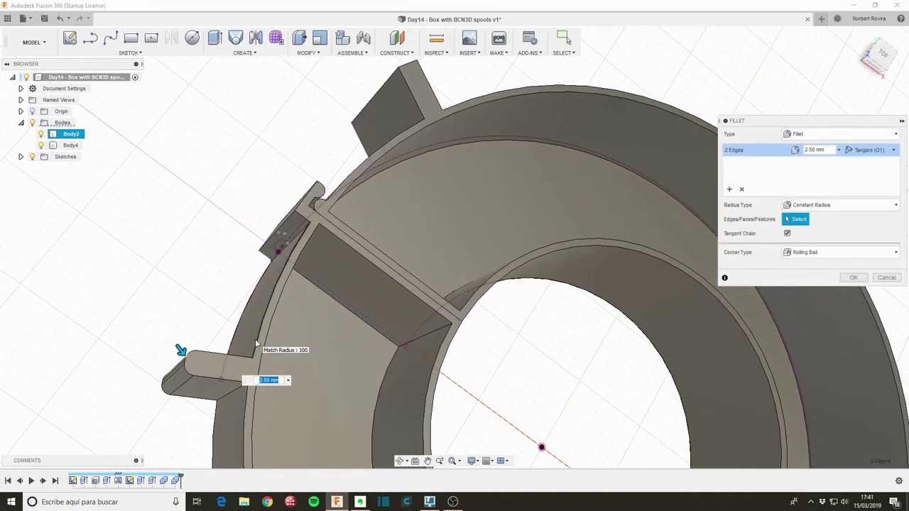
type("2")
key("Return")
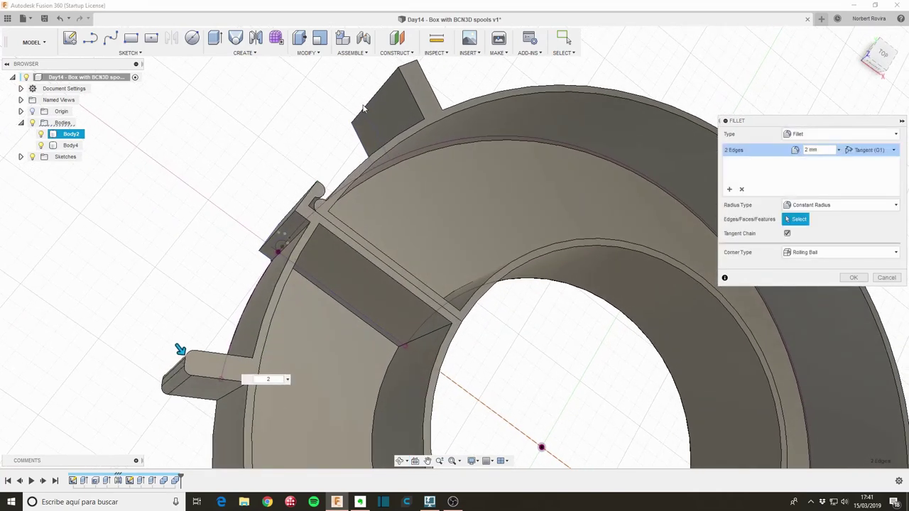
Step: Add the top fin, ring rim and small-fin edges to the fillet selection
left_click(380, 89)
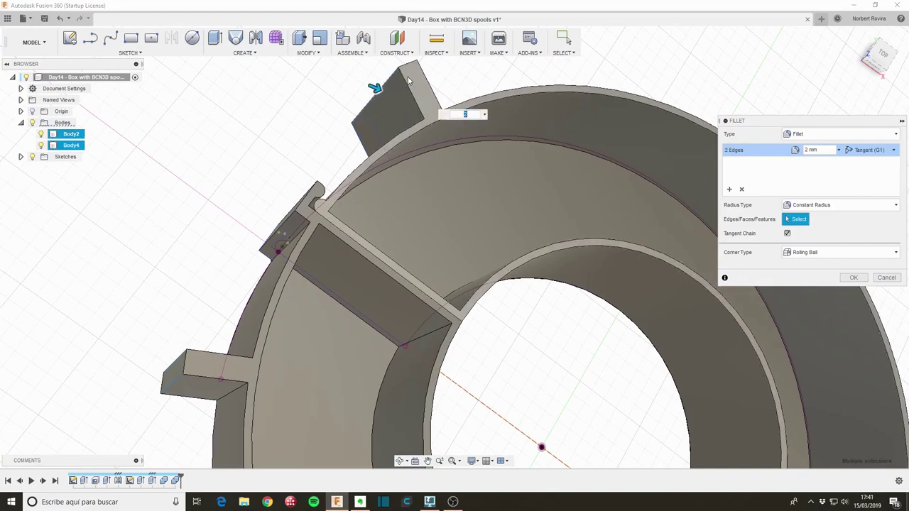
left_click(363, 184)
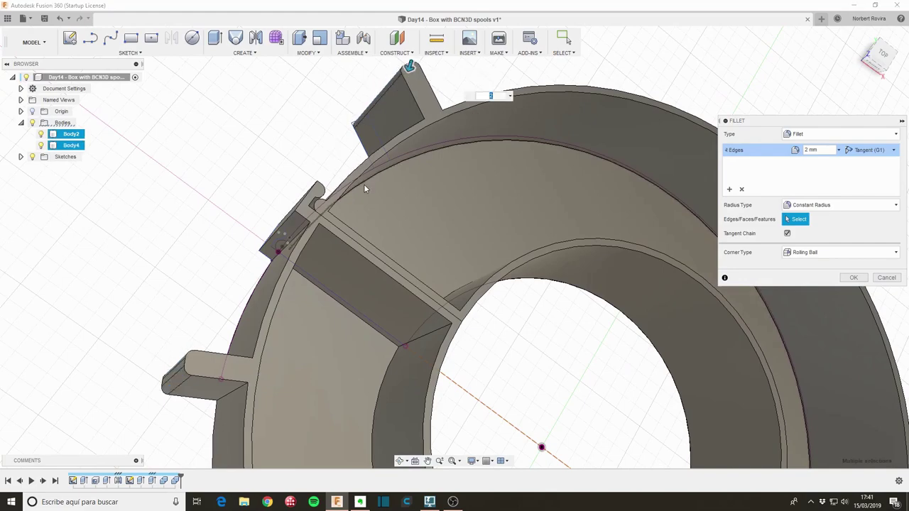
middle_click_drag(364, 184, 355, 197, "shift")
scroll(303, 207, "up", 3)
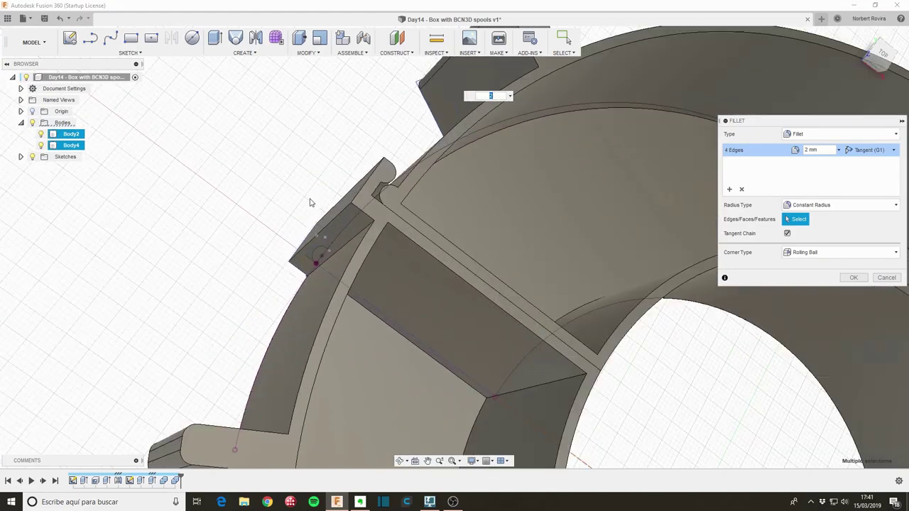
left_click(344, 211)
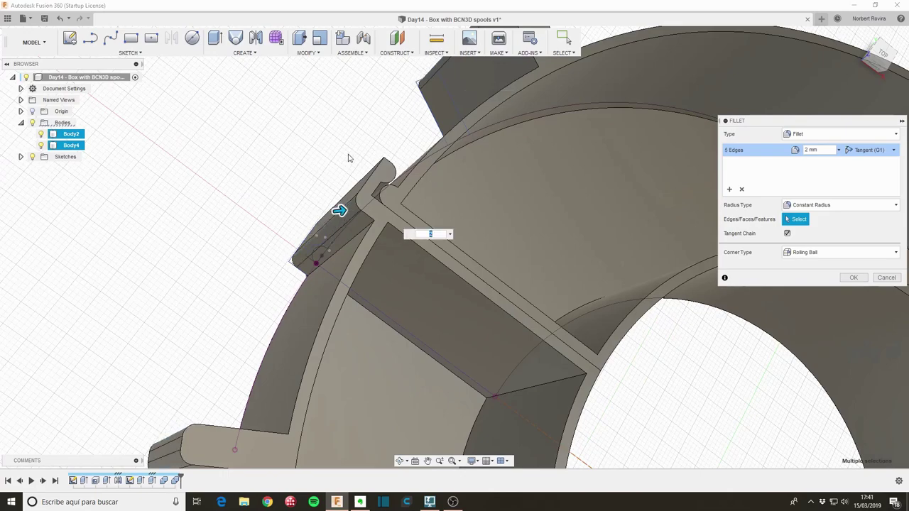
mouse_move(342, 156)
middle_mouse_down("shift")
mouse_move(331, 176)
mouse_move(331, 163)
mouse_move(318, 171)
mouse_move(326, 176)
middle_mouse_up("shift")
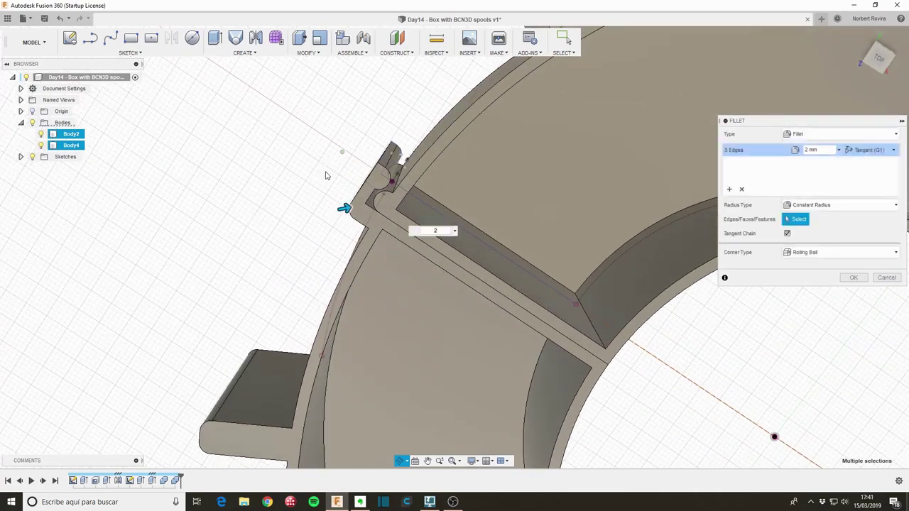
left_click(383, 159)
middle_click_drag(428, 198, 428, 190, "shift")
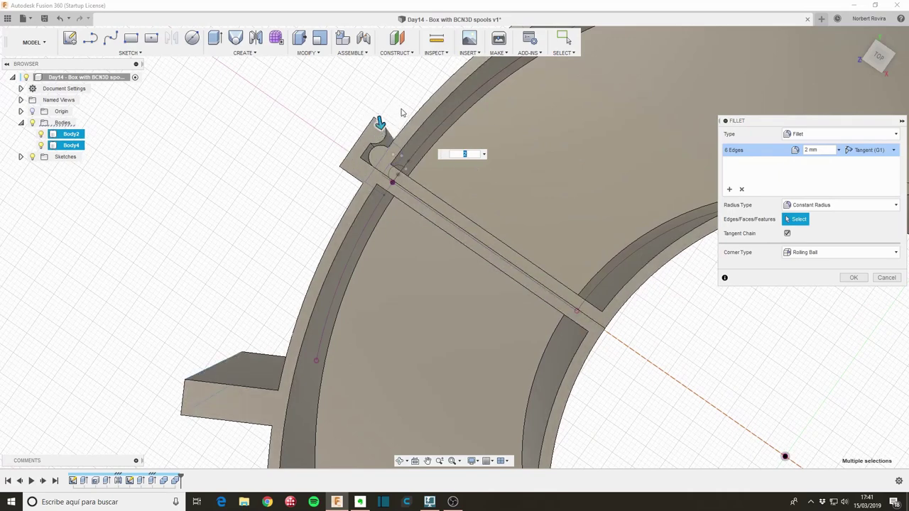
middle_click_drag(403, 114, 392, 110, "shift")
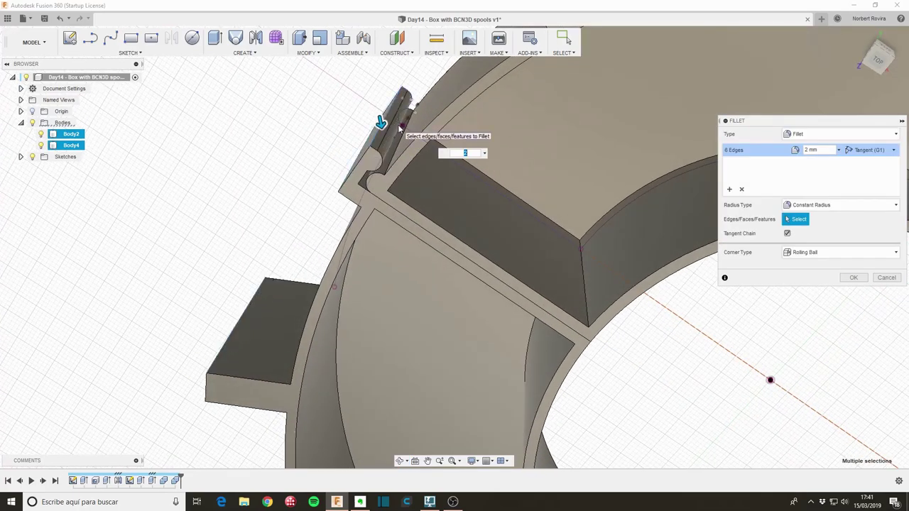
Step: Remove a mistaken edge and apply the 2 mm fillet to the five edges
left_click(383, 117)
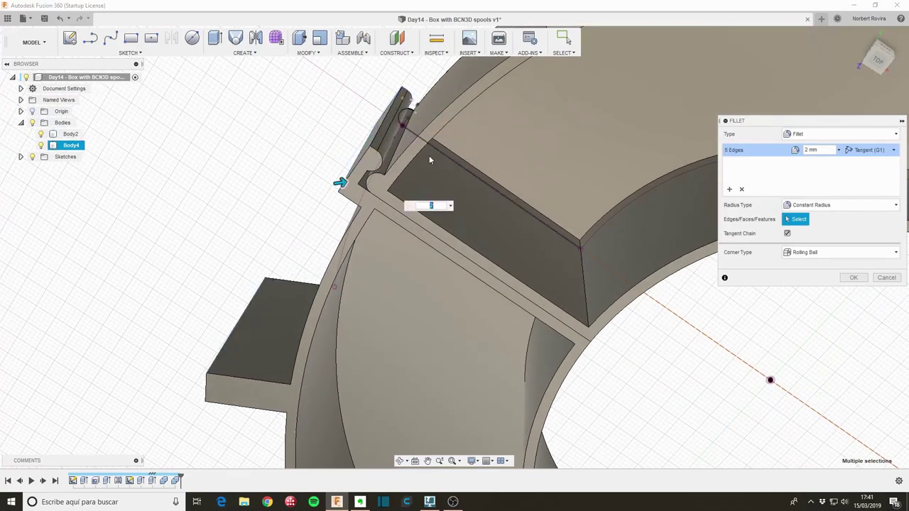
middle_click_drag(288, 240, 294, 203, "shift")
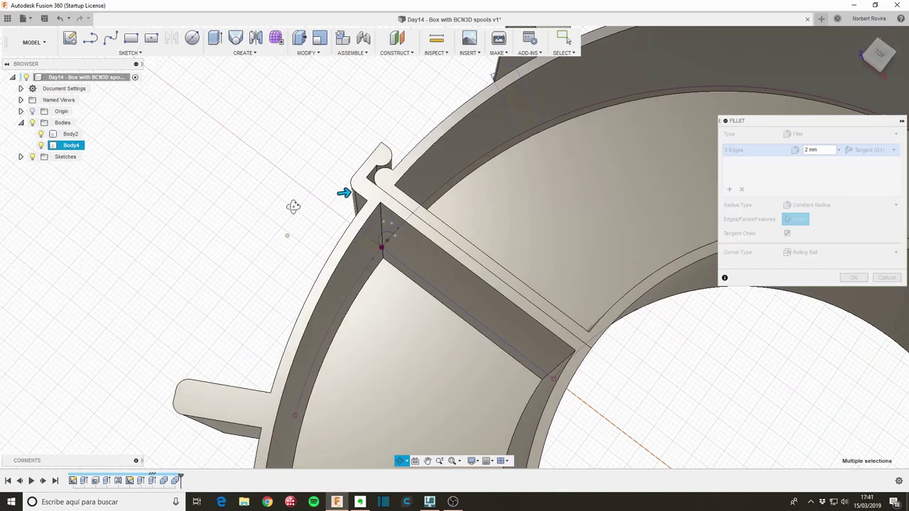
scroll(617, 248, "down", 5)
scroll(618, 248, "down", 3)
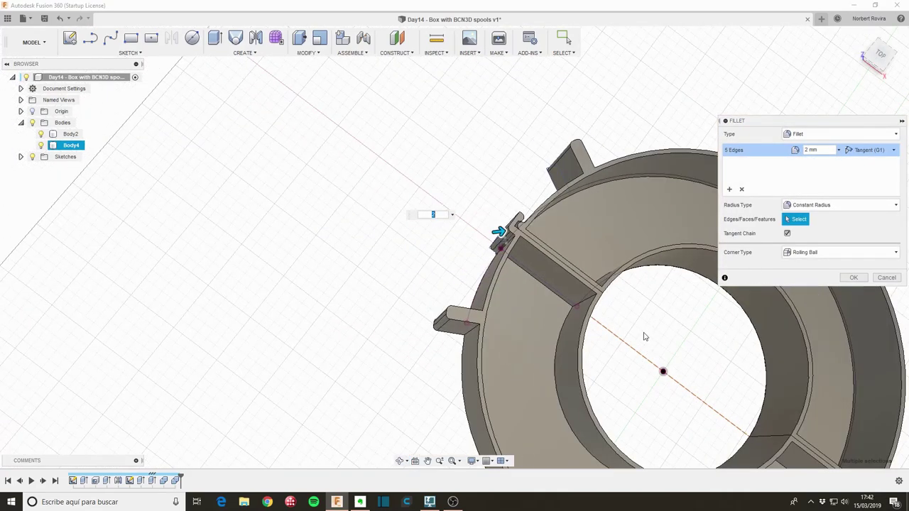
middle_click_drag(629, 300, 513, 217)
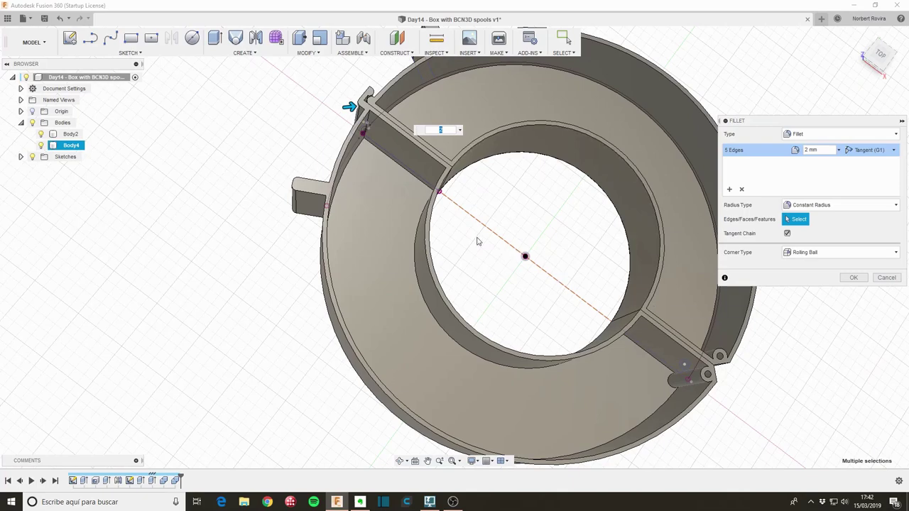
middle_click_drag(459, 237, 459, 299)
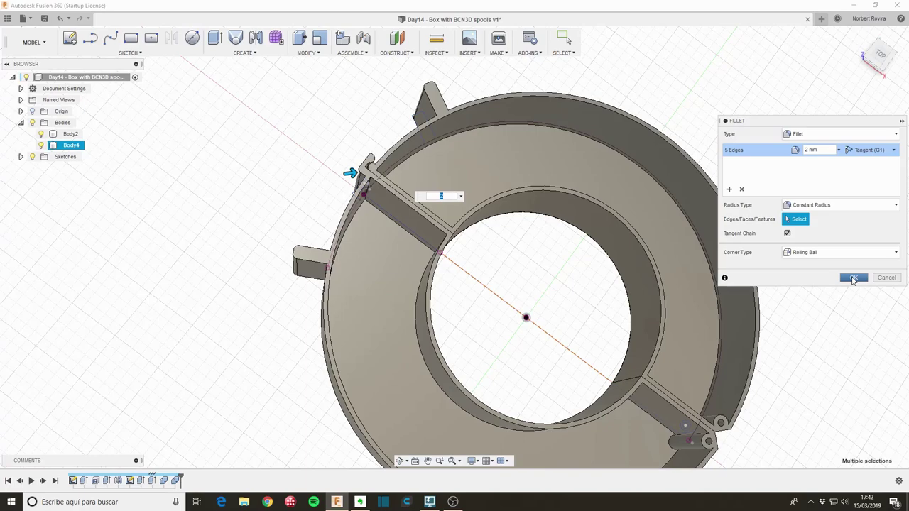
left_click(853, 278)
Step: Reopen Sketch1 and draw two radial lines between the inner and outer arcs
middle_click_drag(555, 321, 579, 272, "shift")
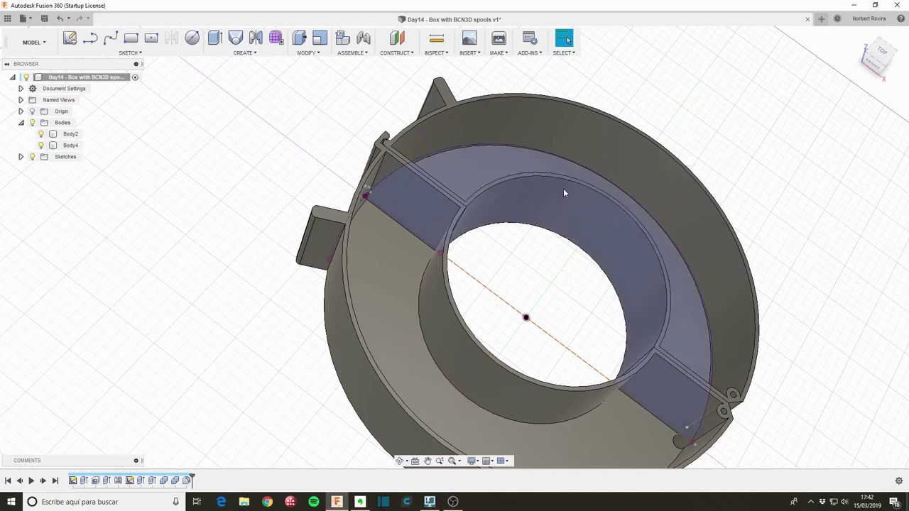
double_click(73, 481)
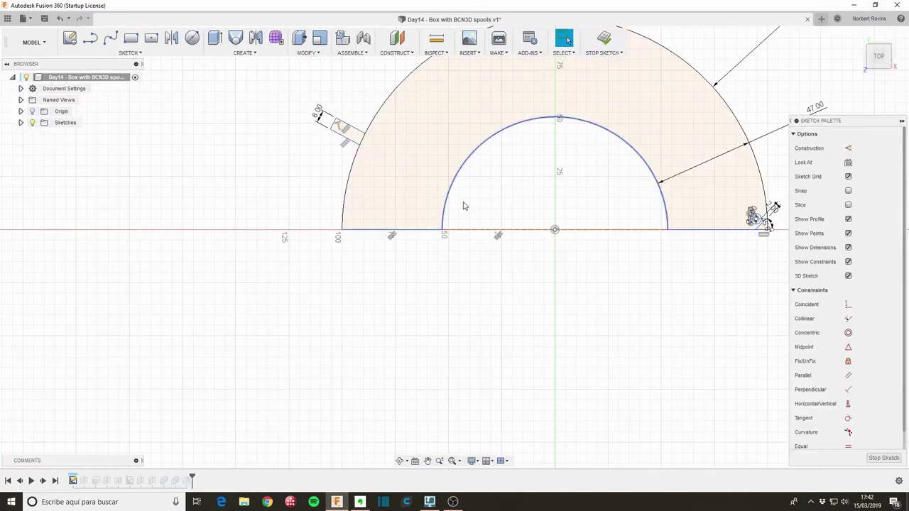
middle_click_drag(501, 173, 452, 279)
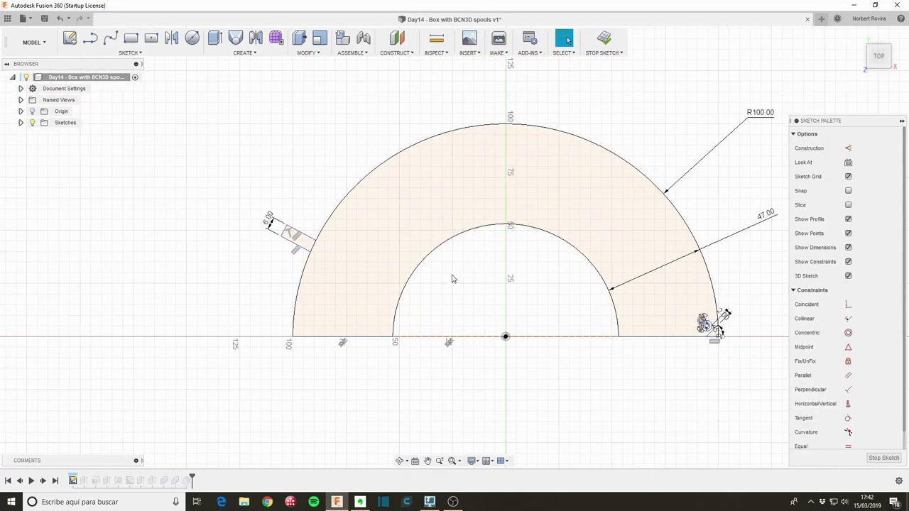
left_click(90, 40)
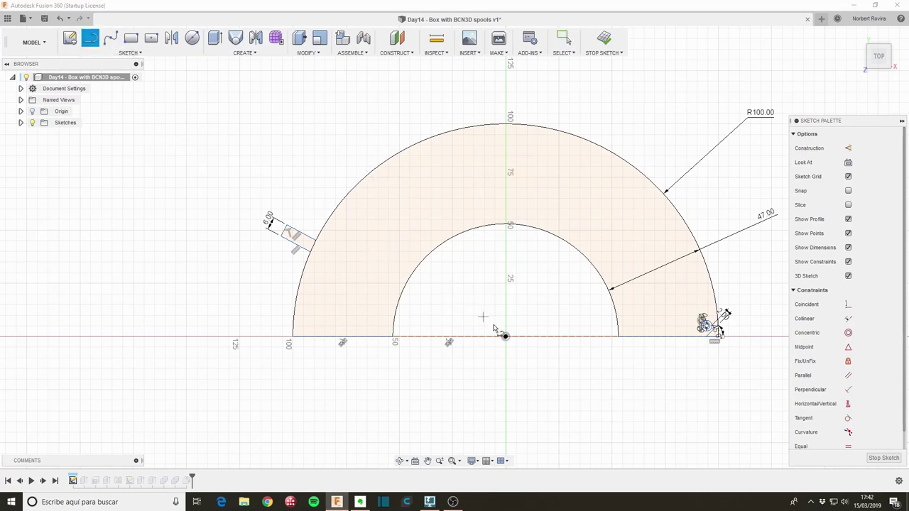
left_click(439, 246)
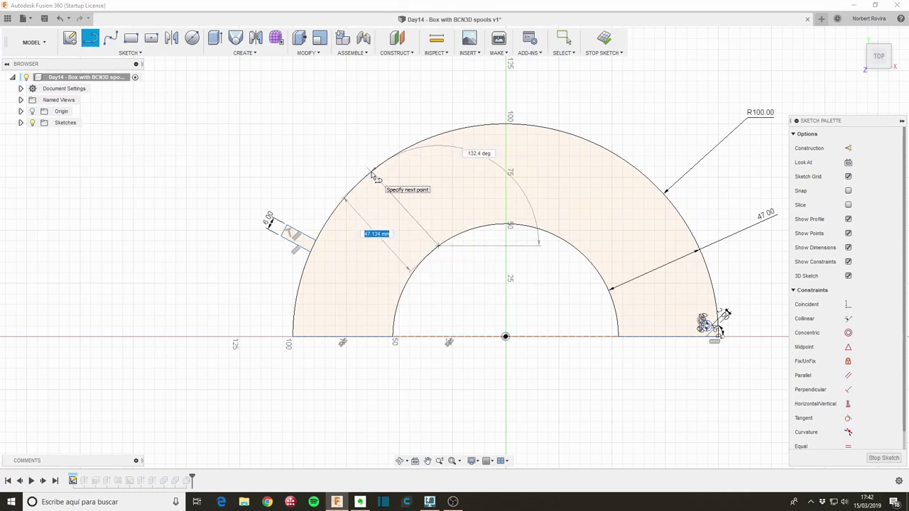
left_click(371, 174)
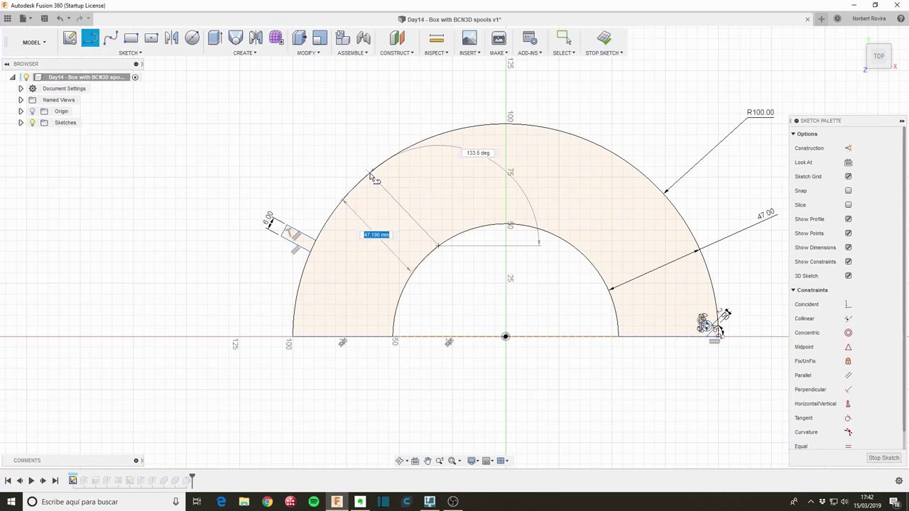
key("Escape")
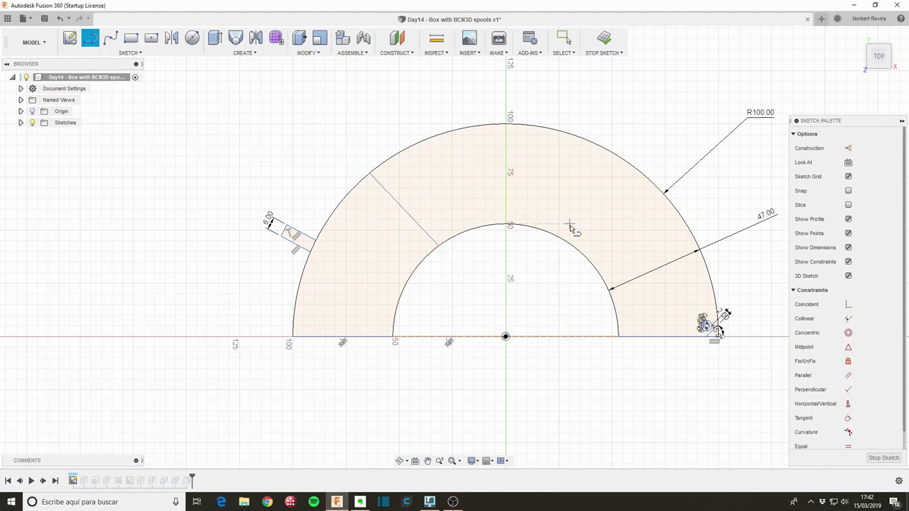
left_click(561, 237)
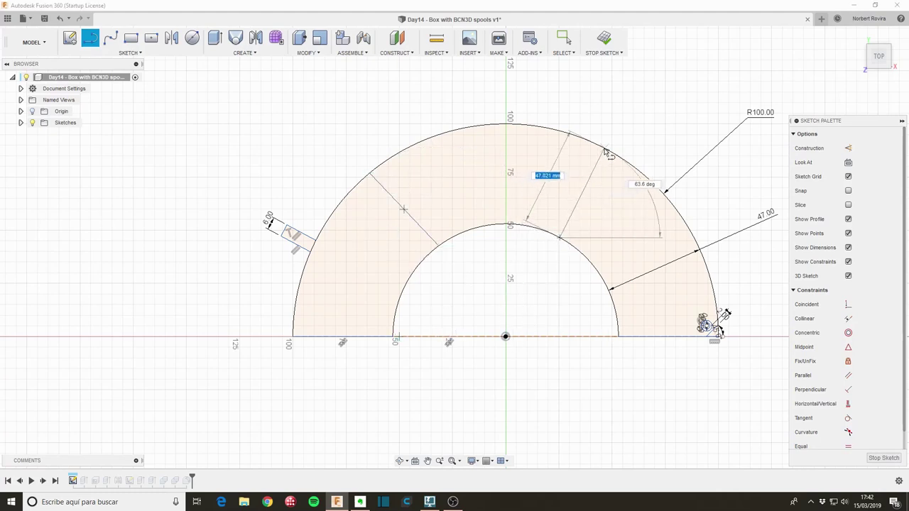
left_click(604, 149)
key("Escape")
key("Escape")
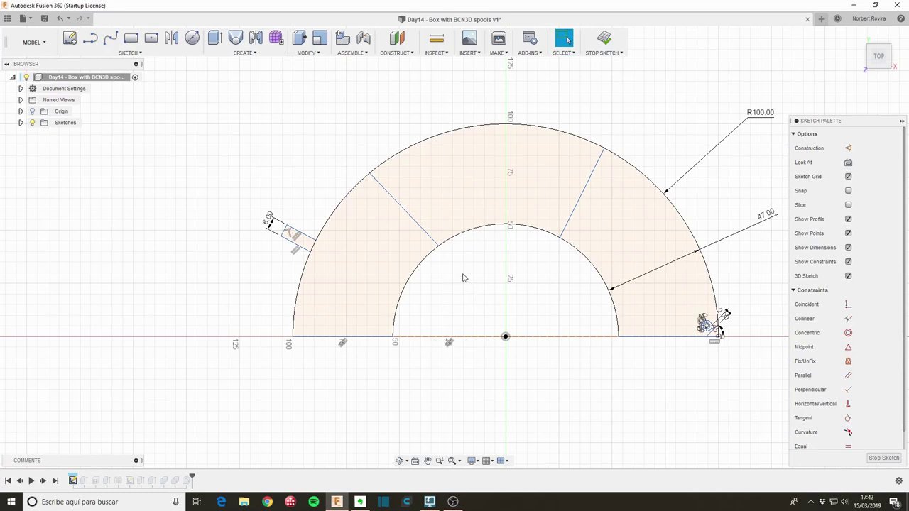
Step: Turn the left radial line into construction geometry
left_click(432, 240)
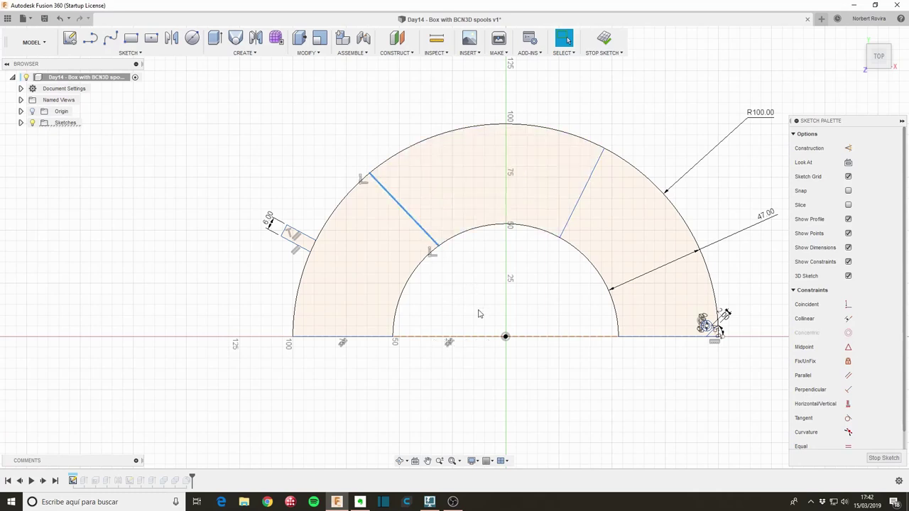
right_click(507, 339)
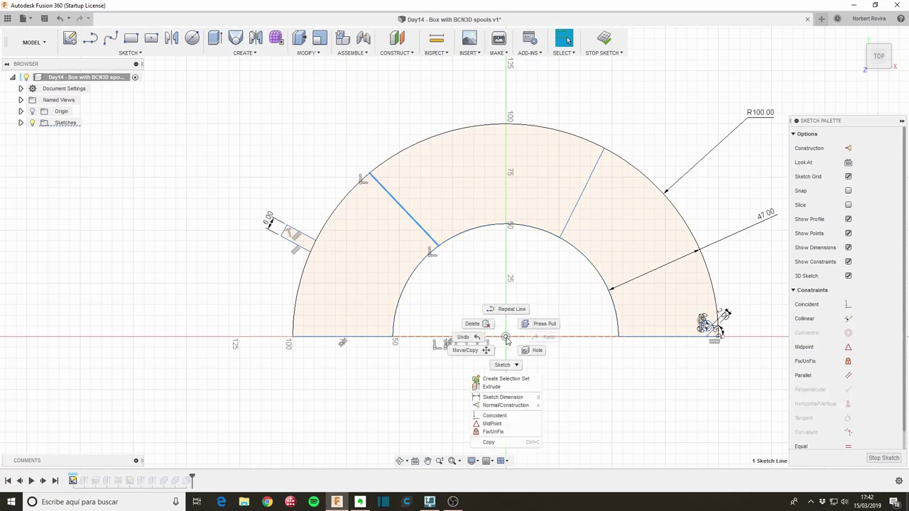
left_click(487, 287)
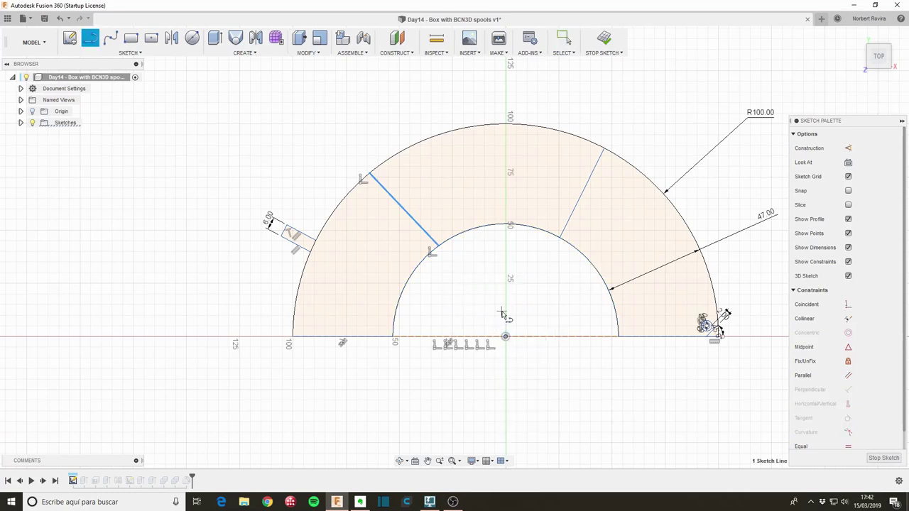
key("Escape")
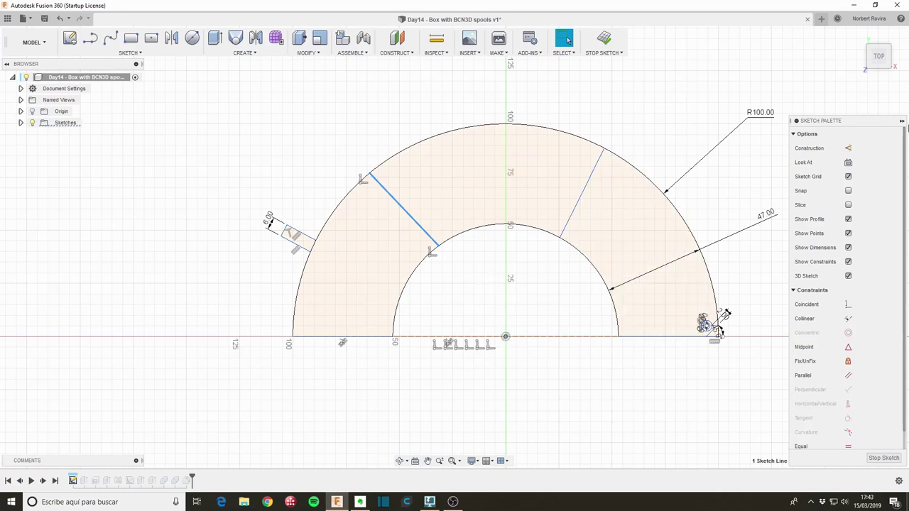
left_click(850, 147)
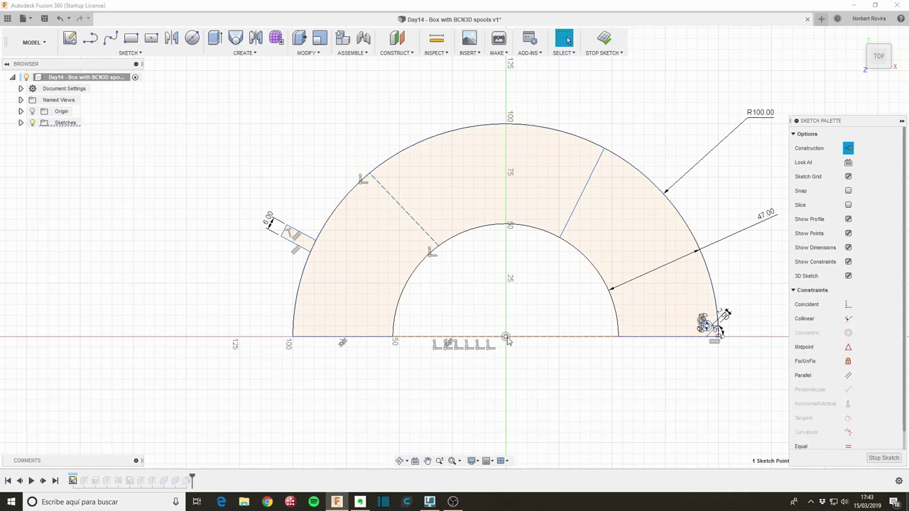
Step: Draw a construction line from the sketch origin to the inner arc
right_click(498, 311)
left_click(500, 332)
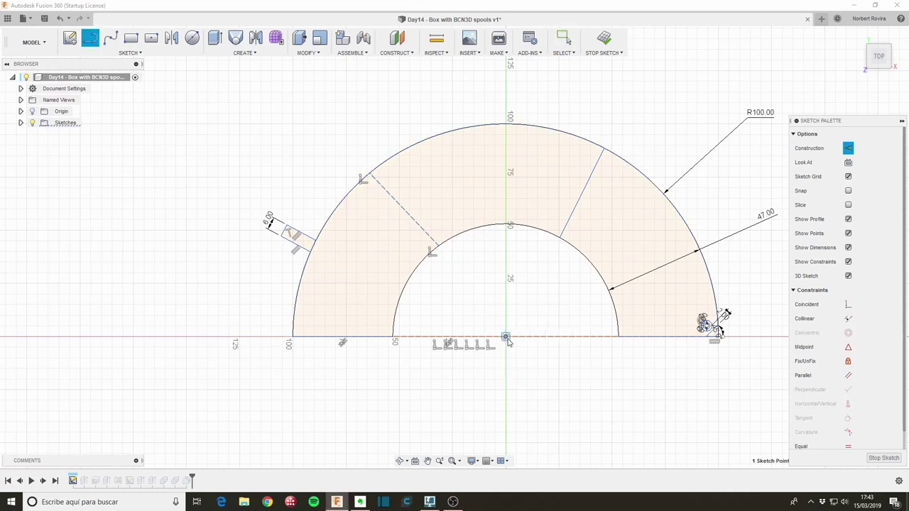
left_click(505, 338)
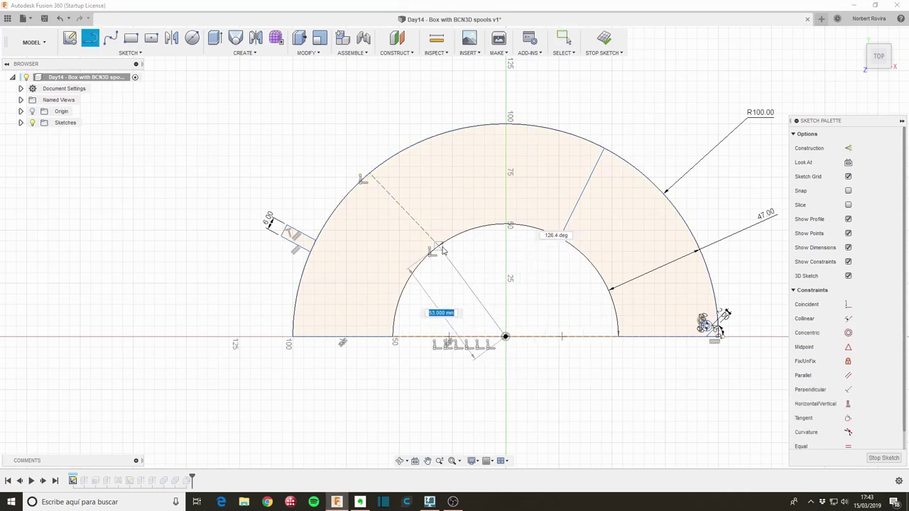
double_click(441, 248)
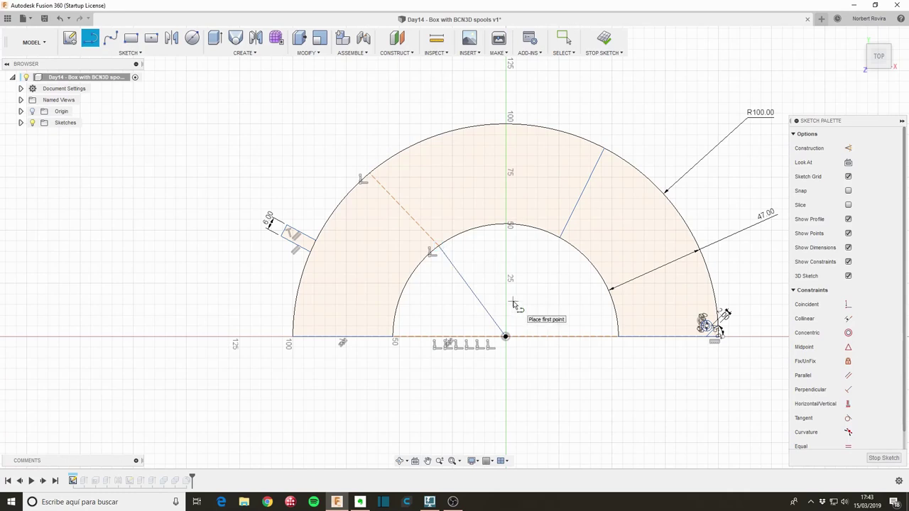
key("Escape")
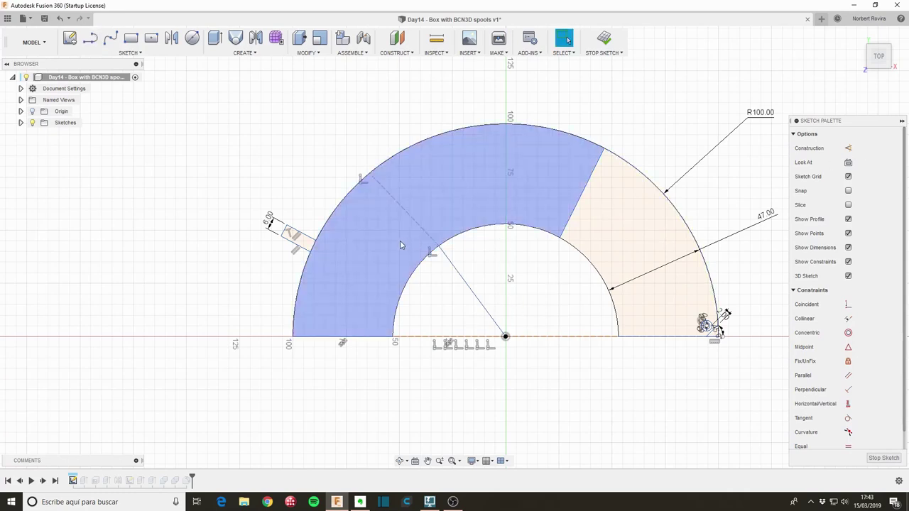
left_click(458, 273)
left_click(460, 277)
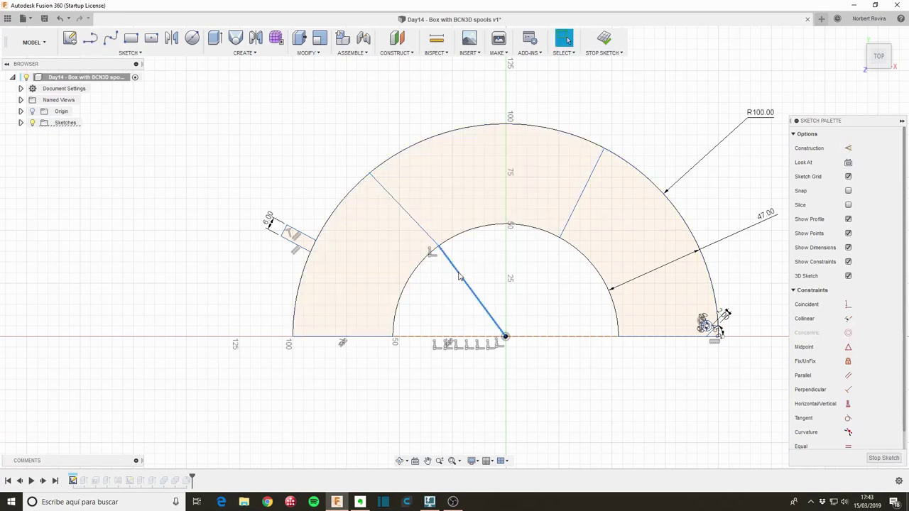
key("x")
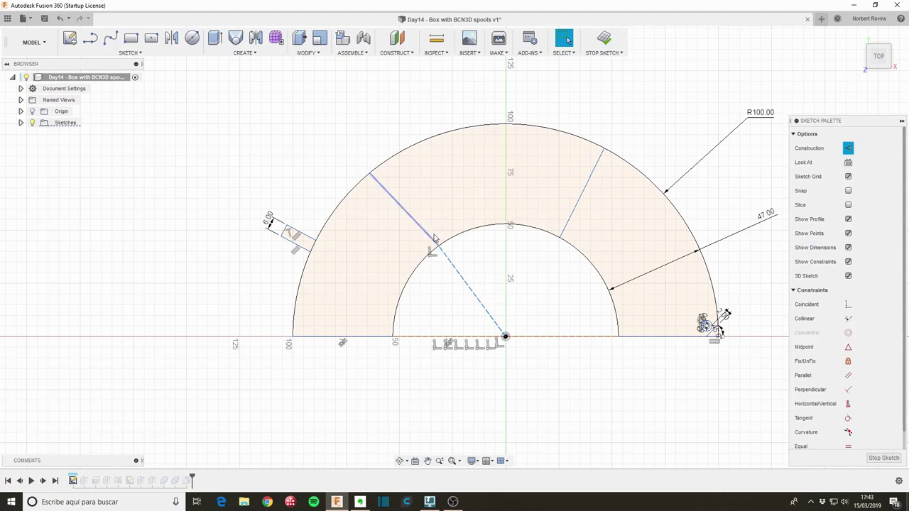
Step: Select the left radial lines and delete them
left_click(429, 235)
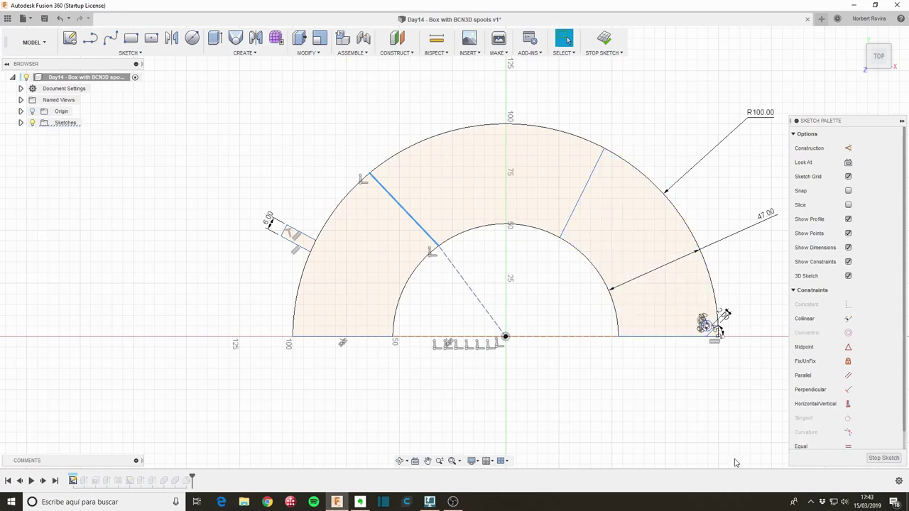
left_click(480, 273)
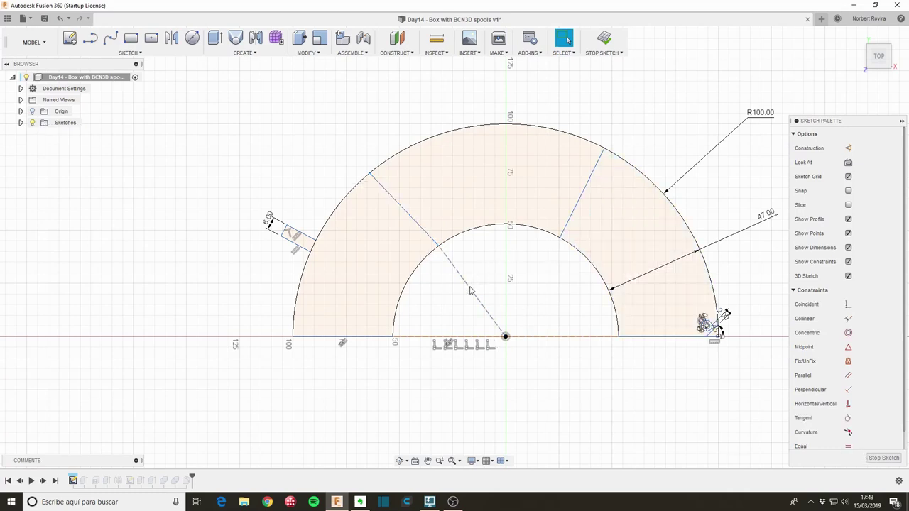
left_click(424, 229)
key("Delete")
Step: Draw lines from the sketch origin to the upper-left and upper-right outer arc
key("l")
left_click(505, 337)
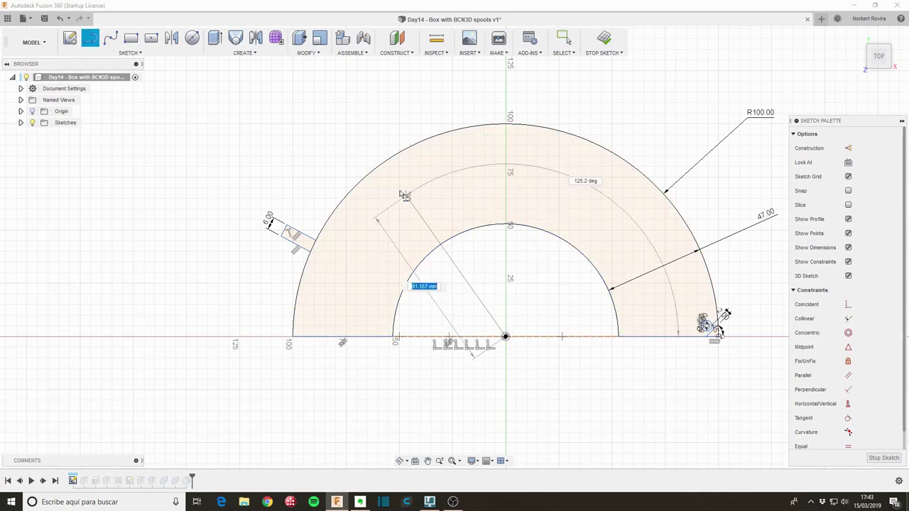
left_click(380, 169)
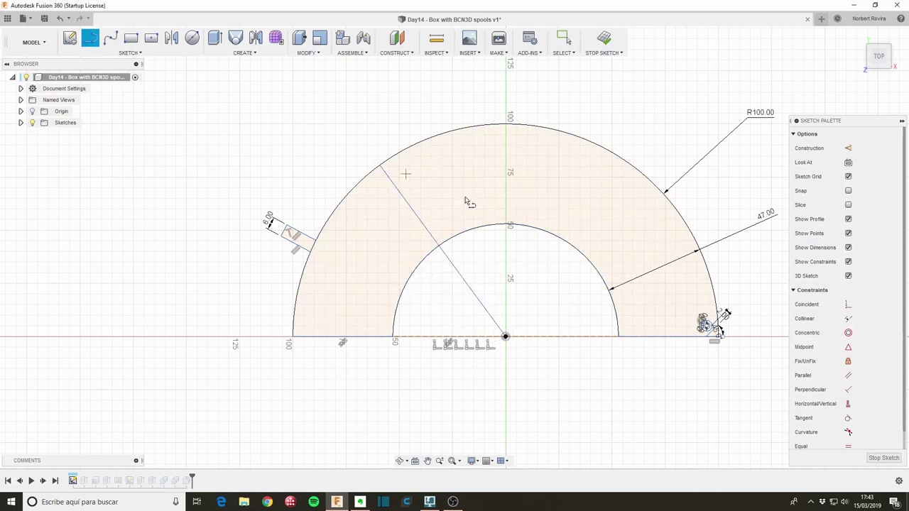
left_click(506, 337)
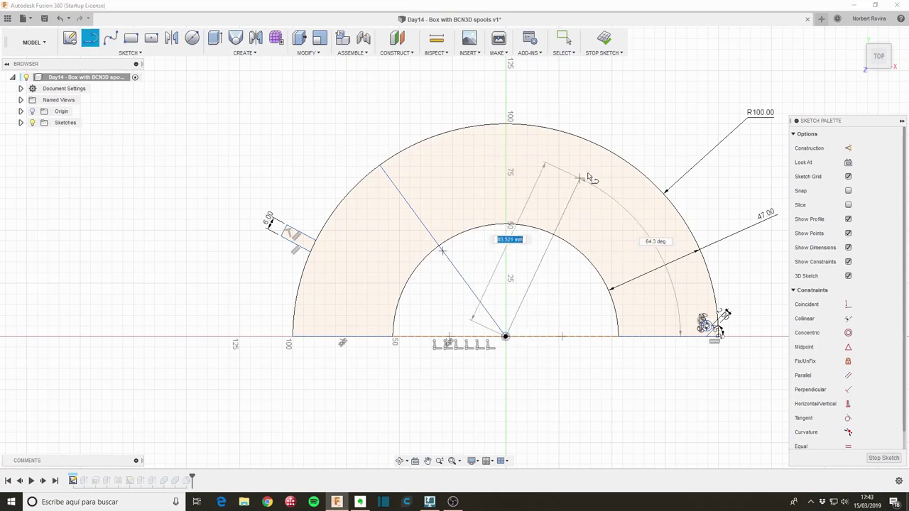
double_click(611, 155)
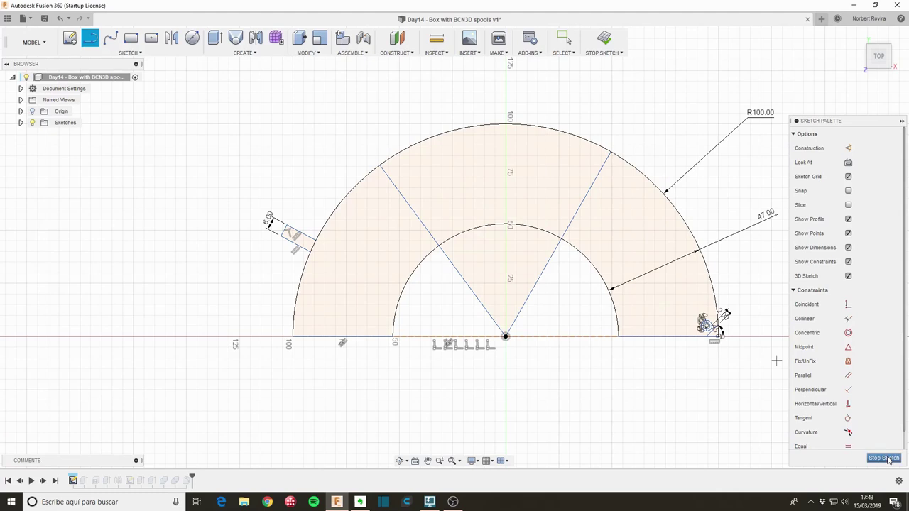
key("d")
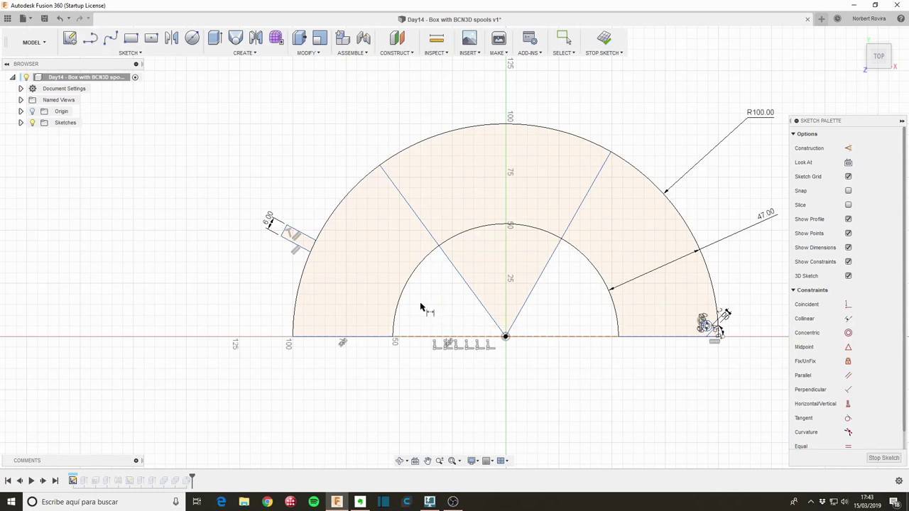
left_click(469, 290)
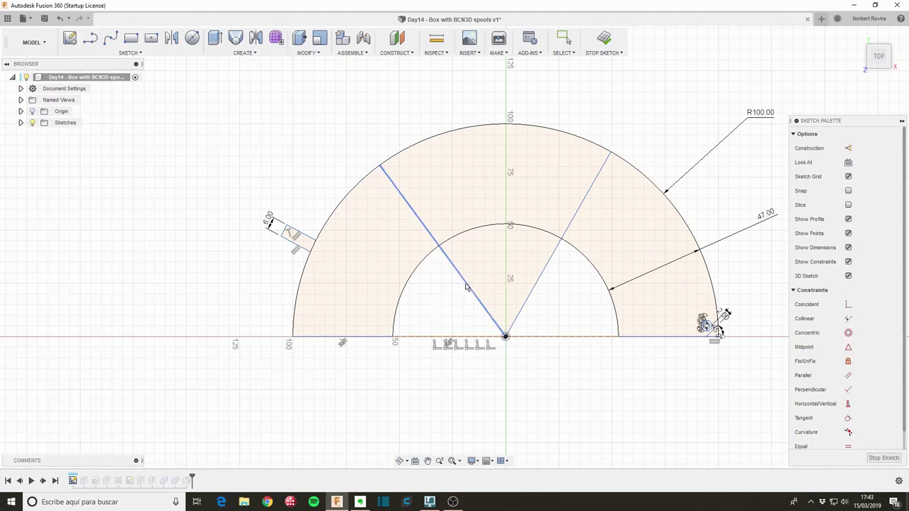
Step: Add a 60° angle dimension between the left line and baseline, then undo it
left_click(419, 337)
left_click(431, 307)
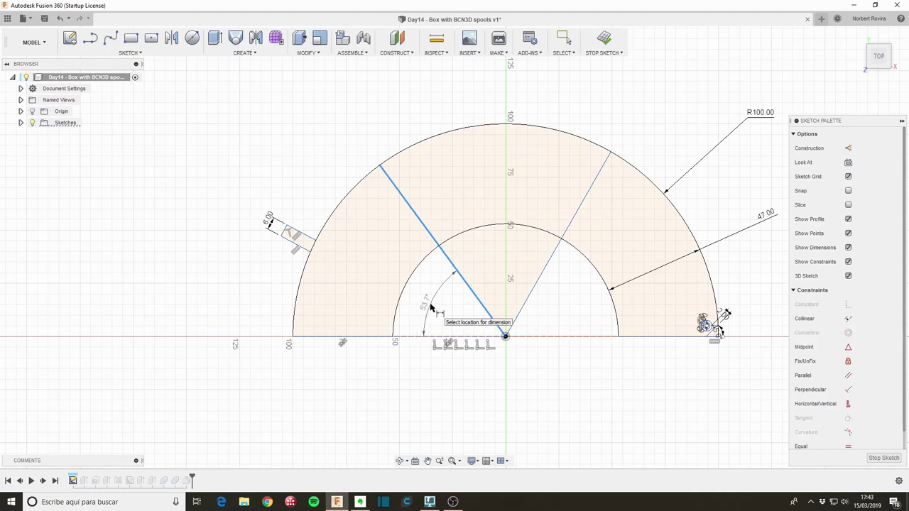
type("60")
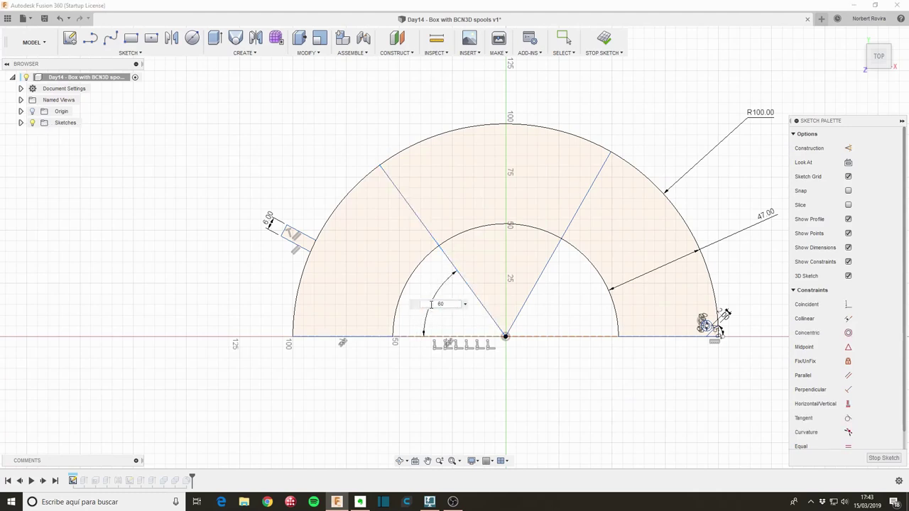
key("Return")
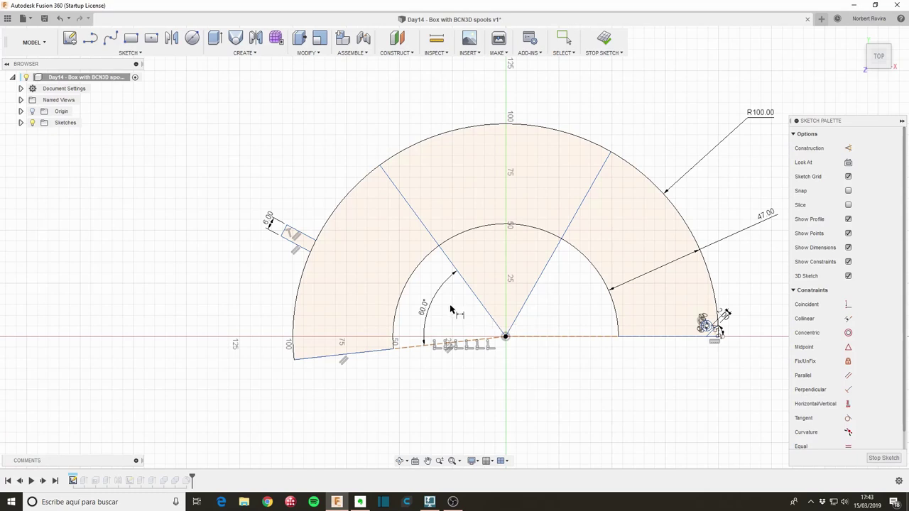
key("Escape")
left_click(60, 18)
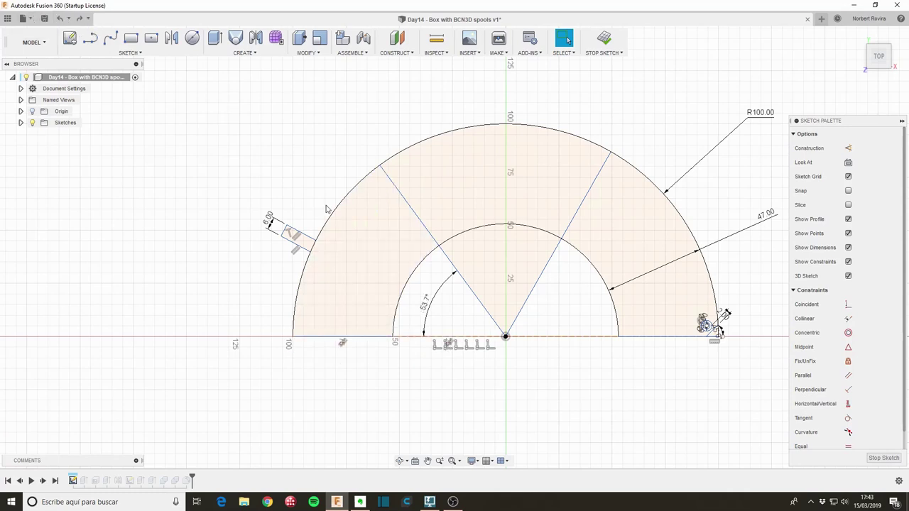
Step: Constrain the bottom baseline segments horizontal
left_click(372, 338)
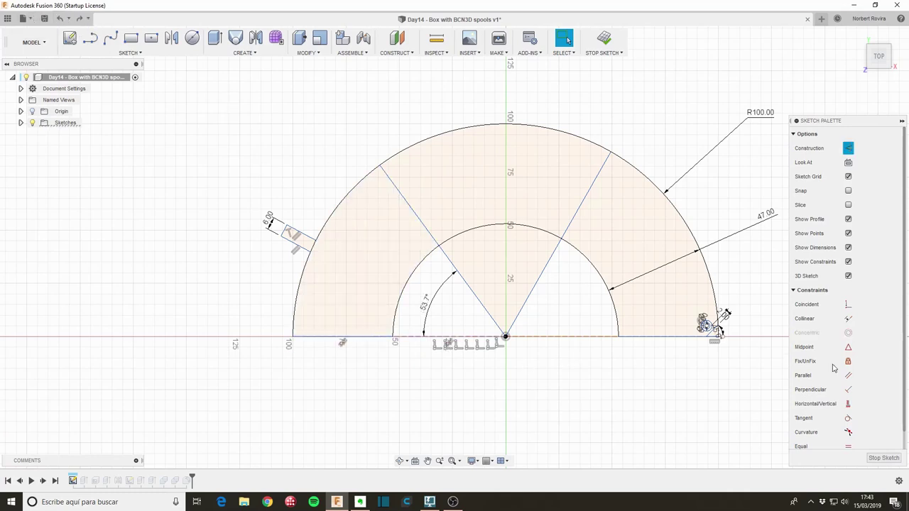
left_click(848, 404)
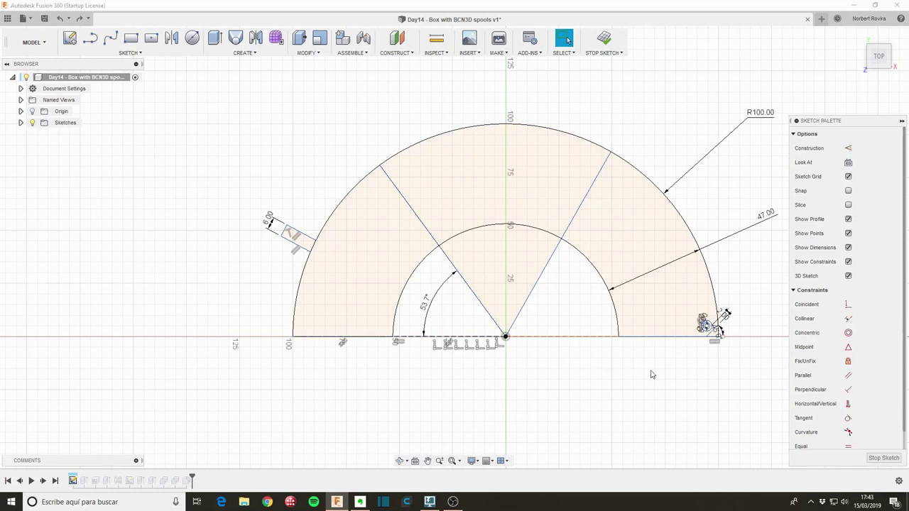
left_click(849, 404)
left_click(506, 338)
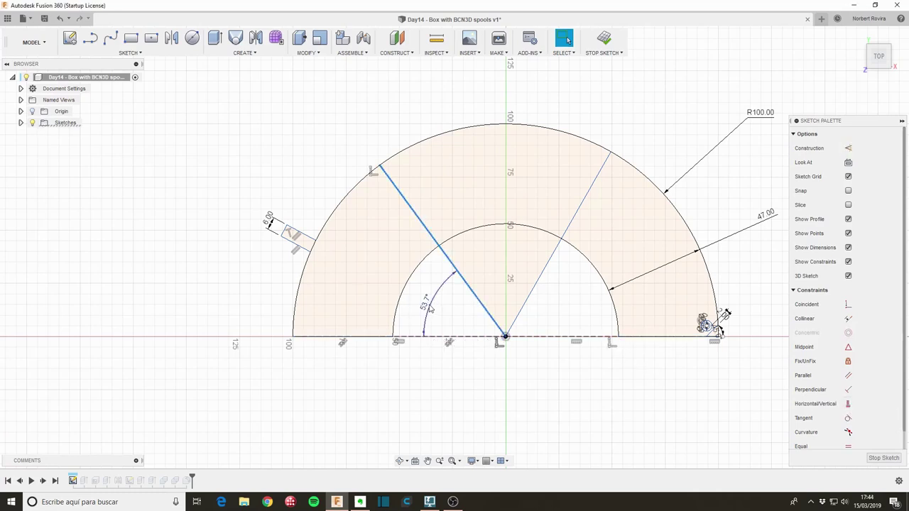
Step: Set both the left and right radial lines to 60° from the baseline
double_click(428, 306)
type("60")
key("Return")
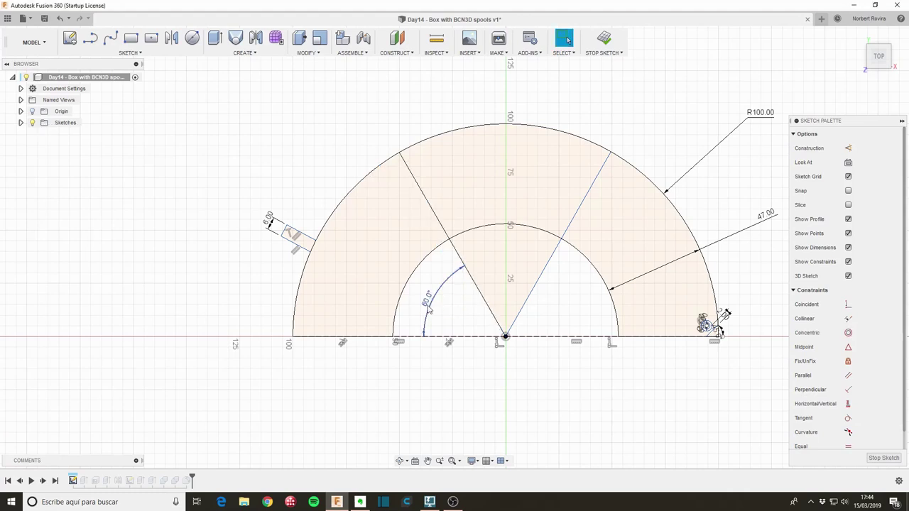
left_click(547, 276)
key("d")
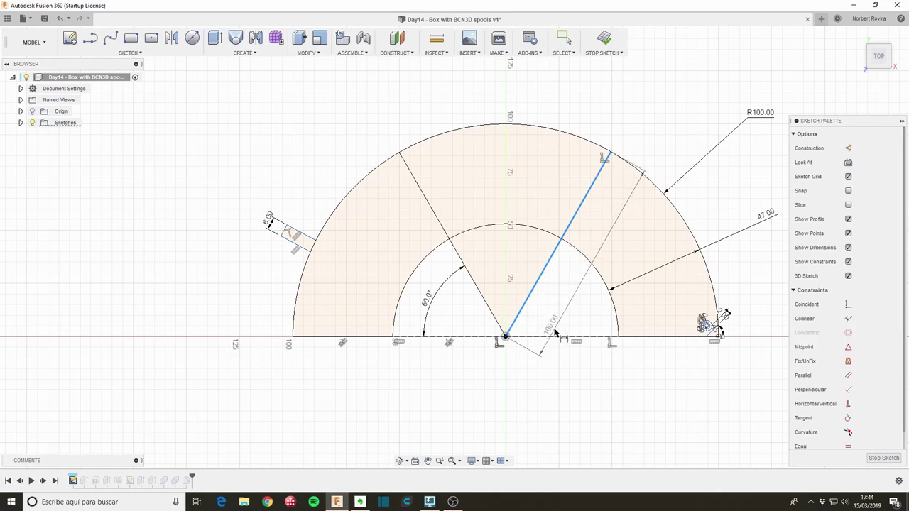
left_click(540, 337)
left_click(567, 308)
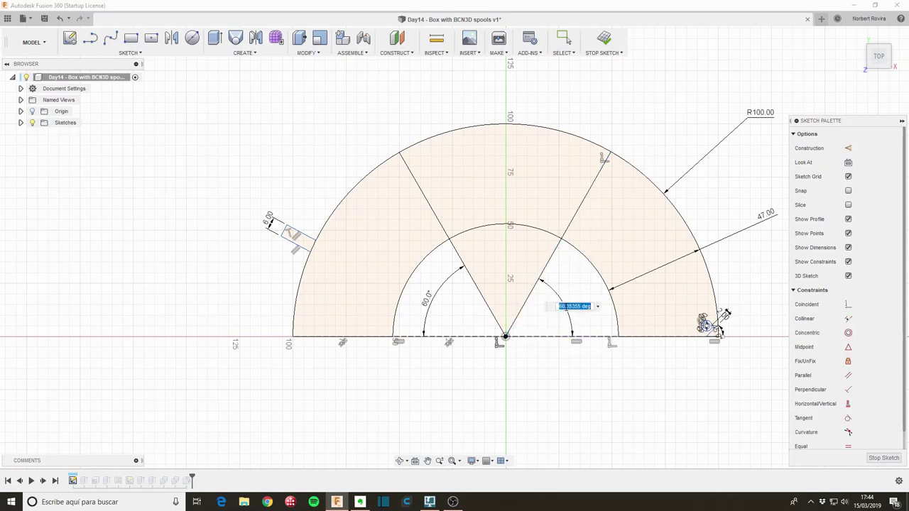
type("60")
key("Return")
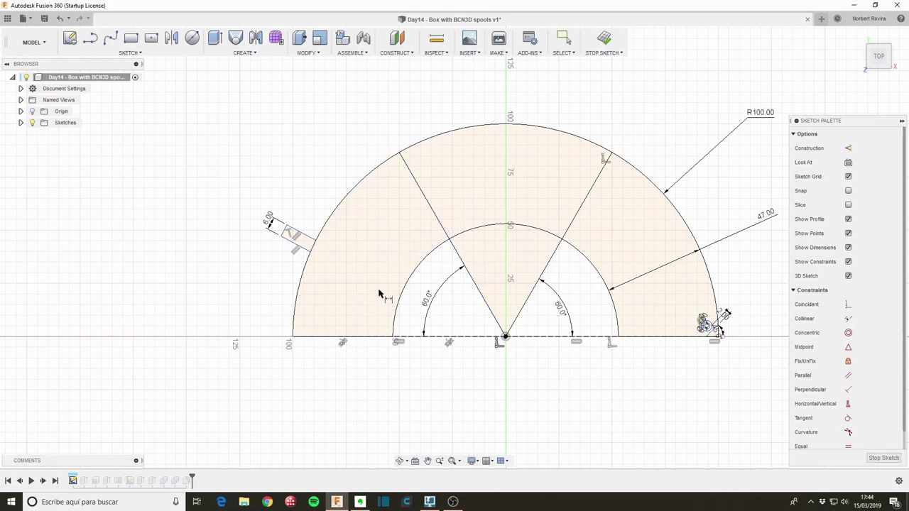
Step: Offset the left radial line by 2 mm
key("s")
left_click(417, 327)
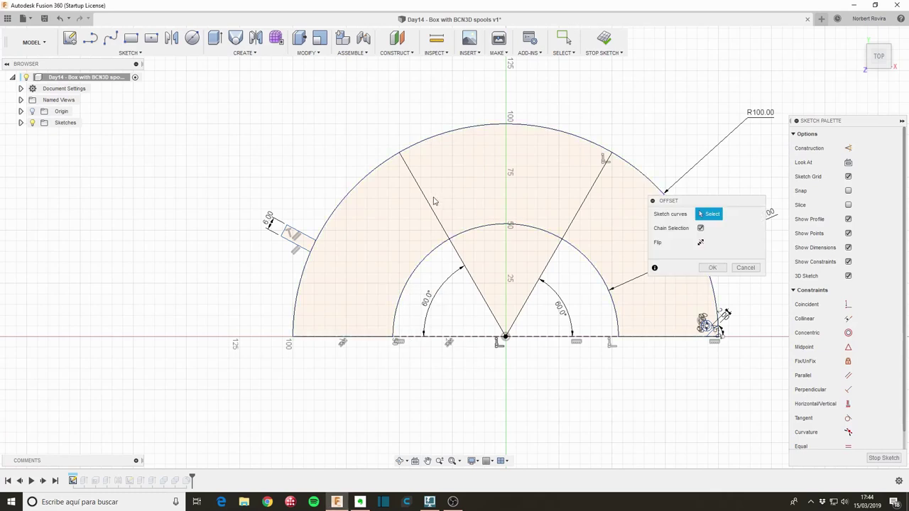
left_click(431, 205)
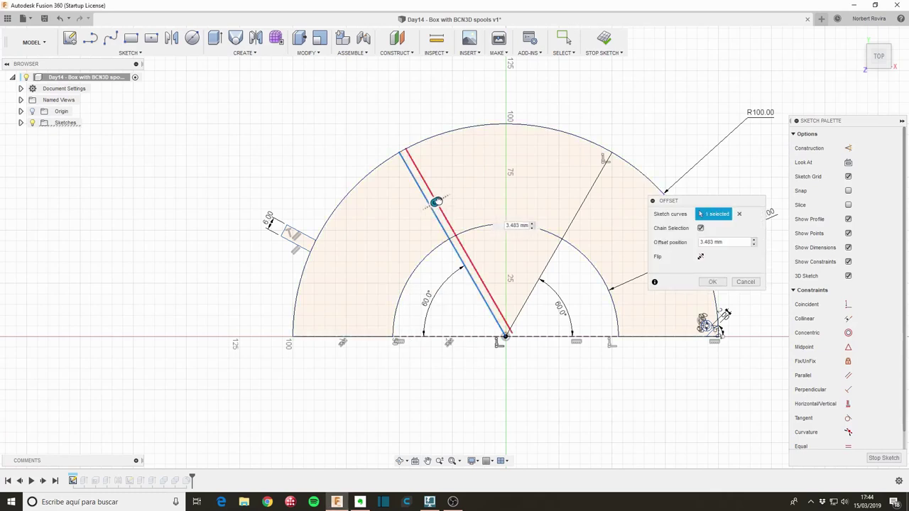
type("2")
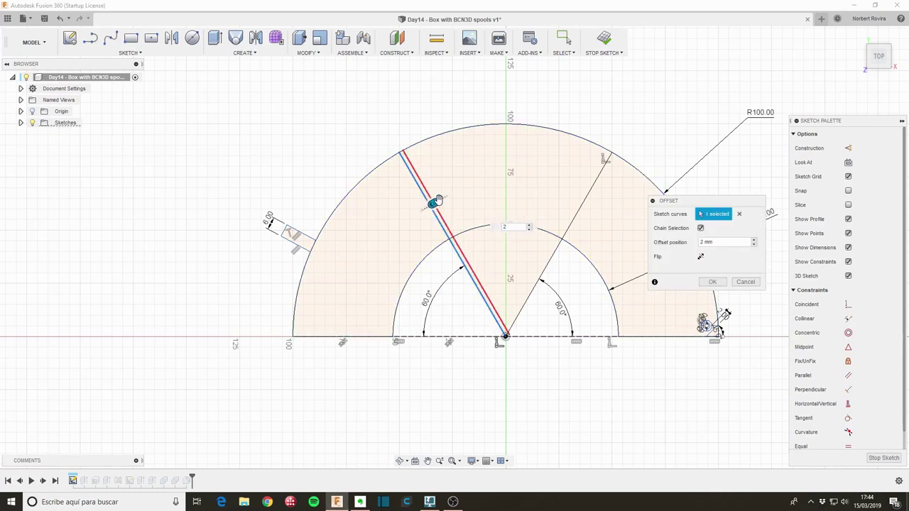
key("Return")
Step: Offset the right radial line by 2 mm as well
key("s")
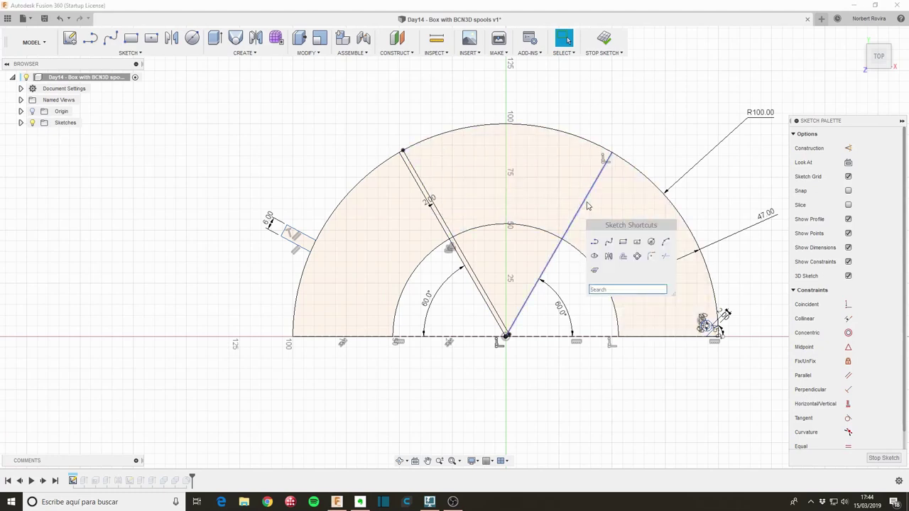
left_click(577, 215)
key("s")
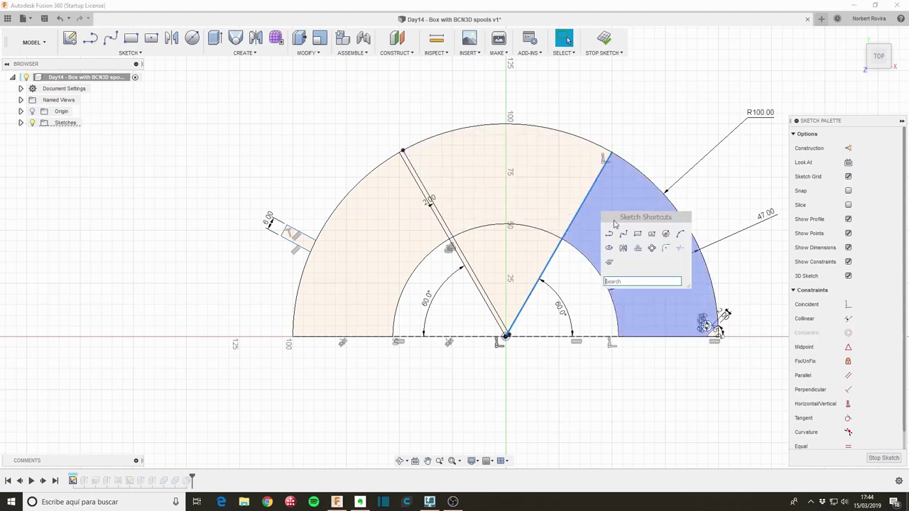
left_click(622, 247)
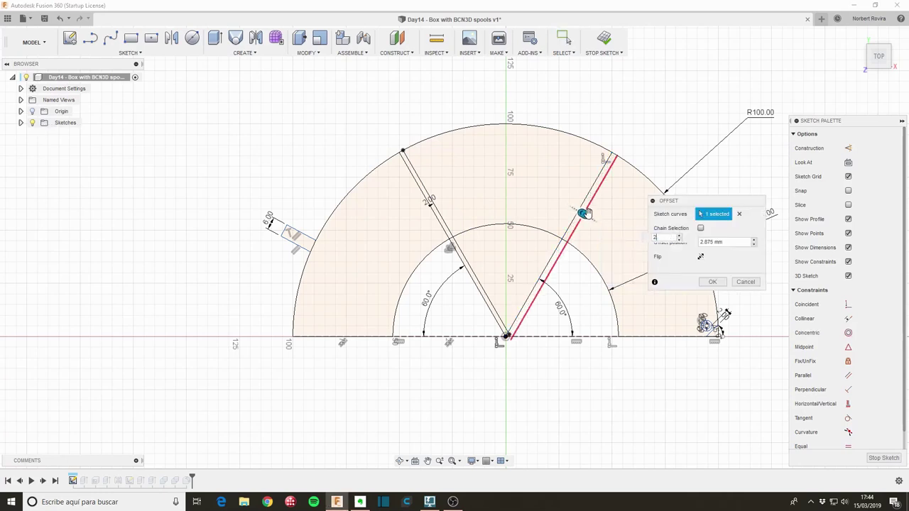
key("Return")
key("Return")
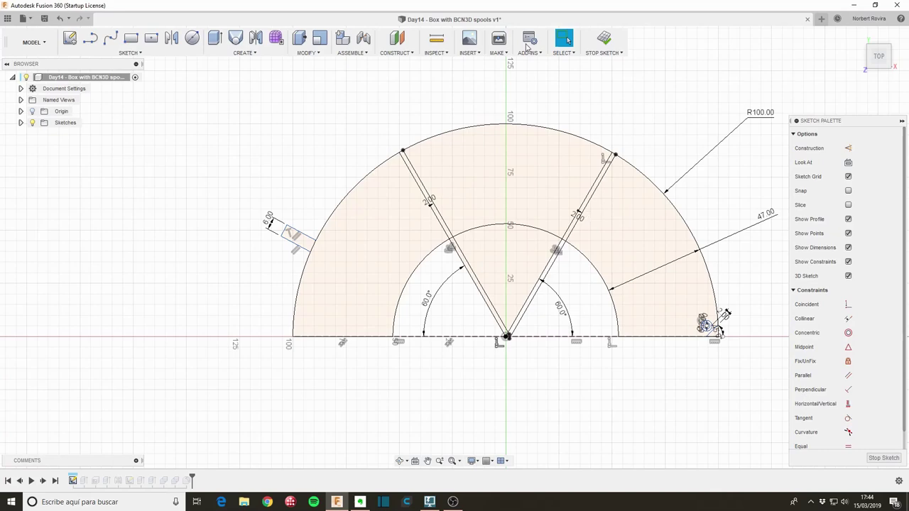
Step: Zoom in to check the offset walls, stop the sketch and orbit the 3D ring
scroll(400, 138, "up", 3)
scroll(394, 174, "up", 1)
scroll(424, 188, "up", 2)
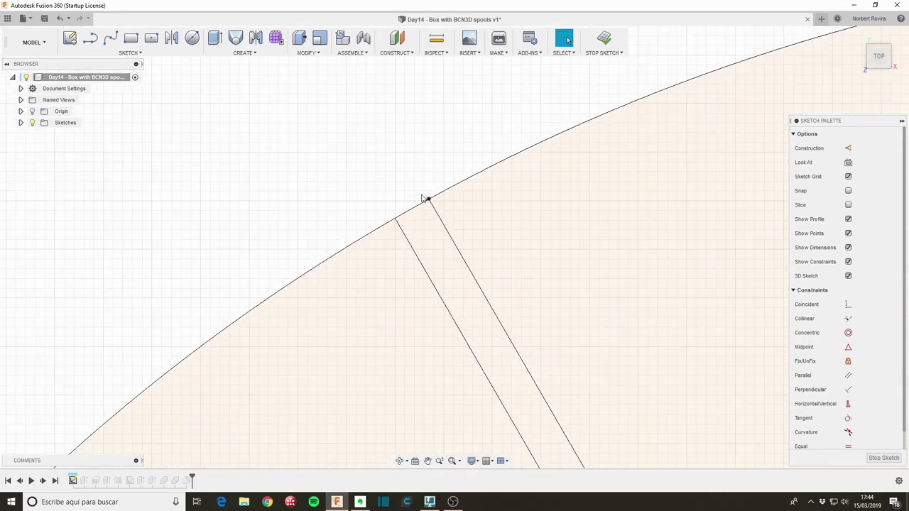
scroll(427, 199, "up", 3)
scroll(441, 206, "up", 2)
scroll(443, 208, "down", 4)
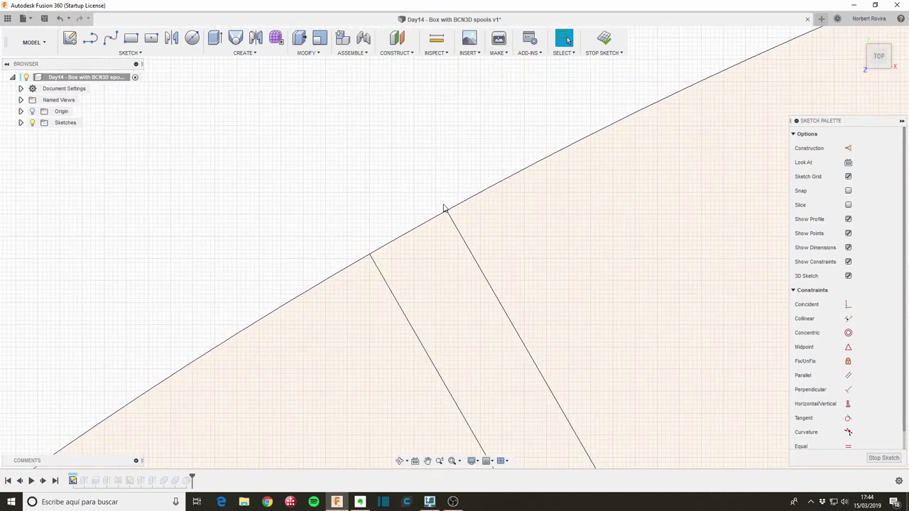
scroll(443, 207, "down", 3)
scroll(444, 207, "down", 3)
scroll(479, 206, "down", 2)
scroll(634, 213, "up", 4)
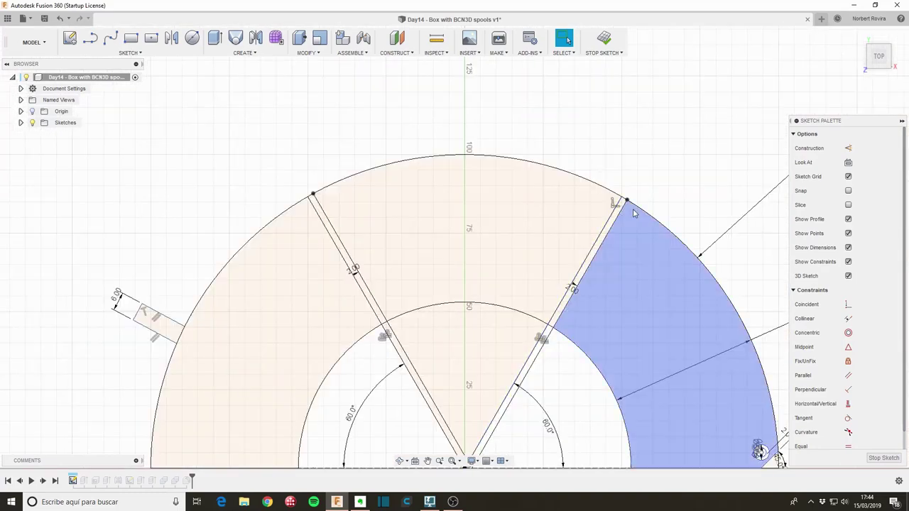
scroll(635, 213, "up", 2)
scroll(629, 209, "up", 2)
scroll(623, 197, "up", 2)
scroll(506, 226, "down", 1)
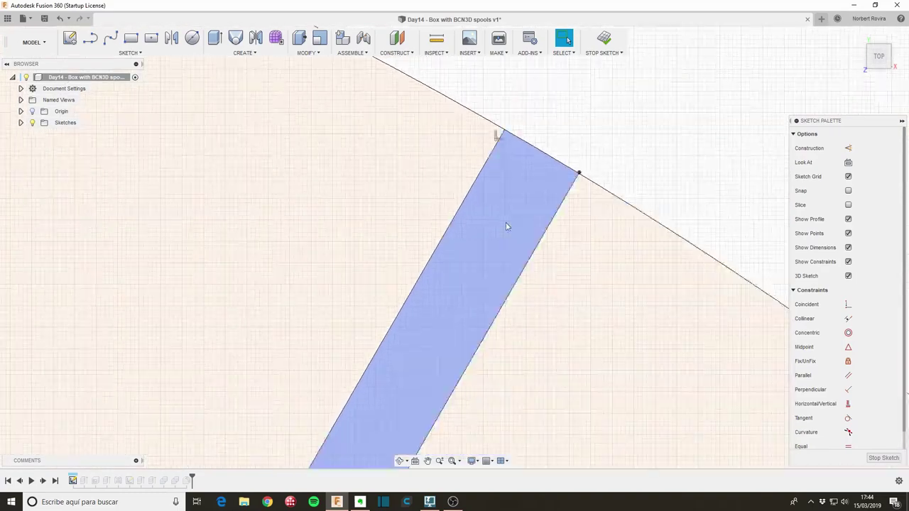
scroll(506, 226, "down", 4)
scroll(309, 277, "down", 3)
scroll(253, 256, "down", 2)
scroll(422, 297, "down", 2)
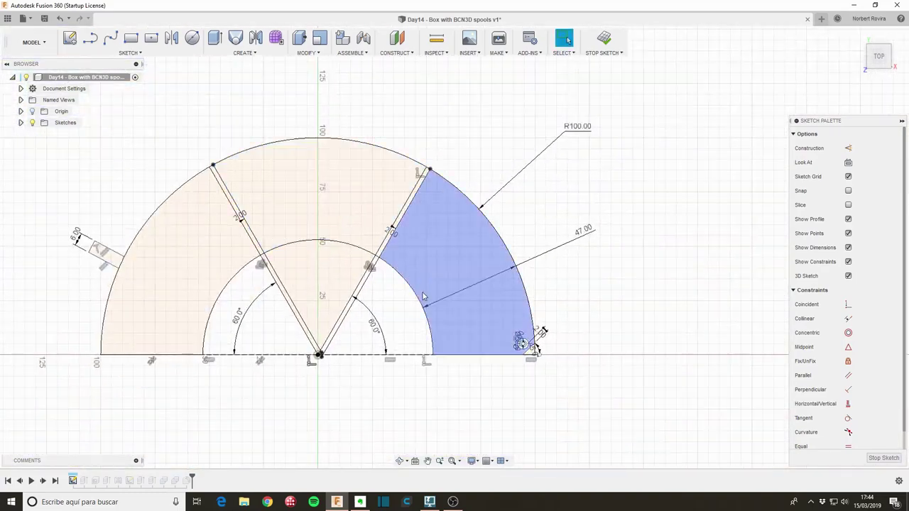
left_click(883, 457)
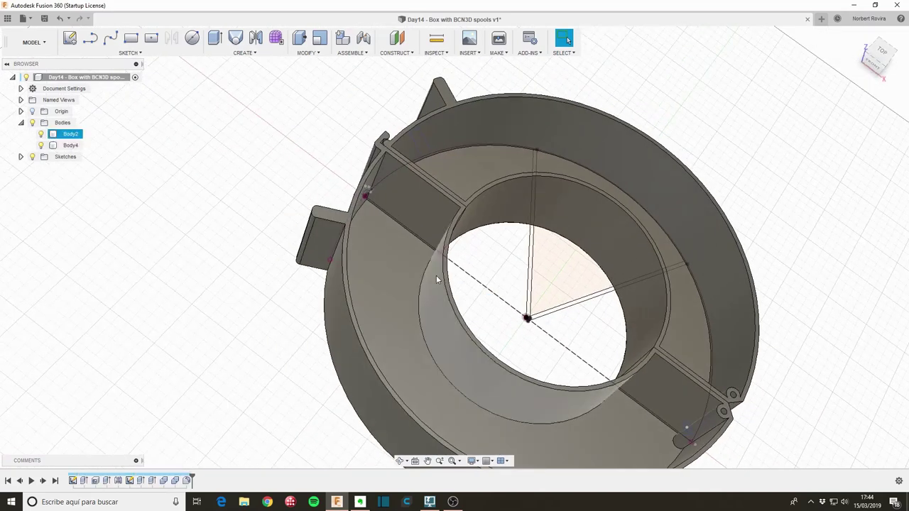
middle_click_drag(568, 189, 555, 169, "shift")
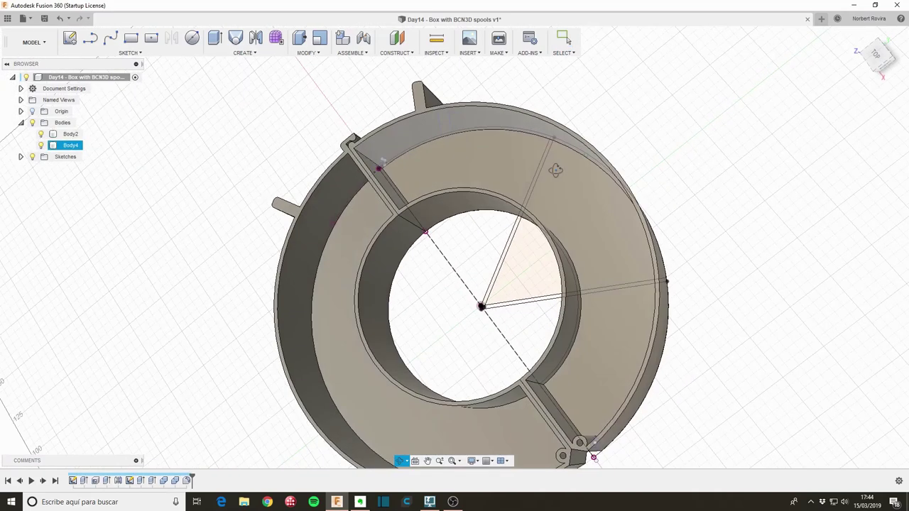
key("Escape")
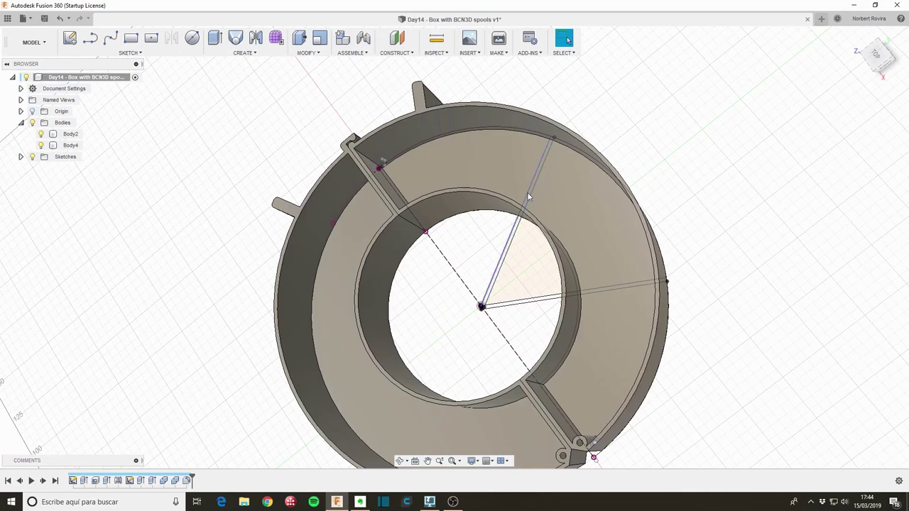
scroll(533, 192, "up", 3)
left_click(533, 195)
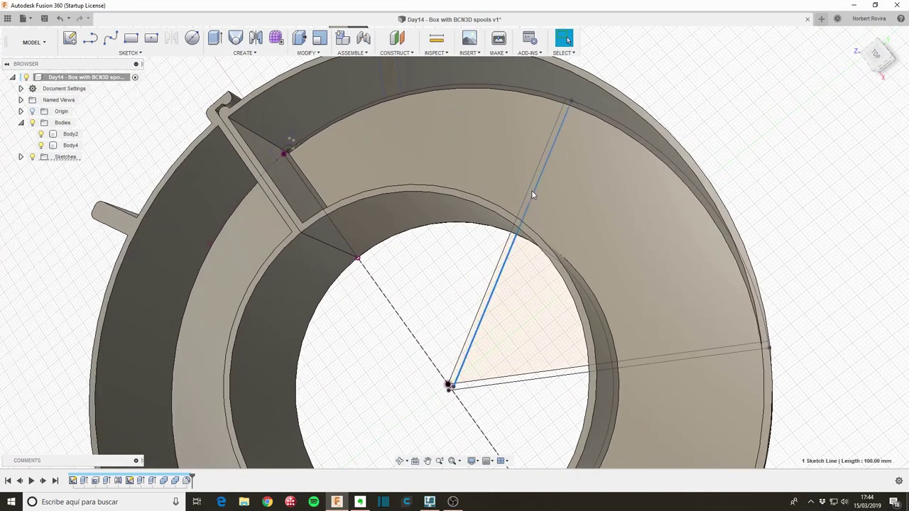
left_click(531, 189)
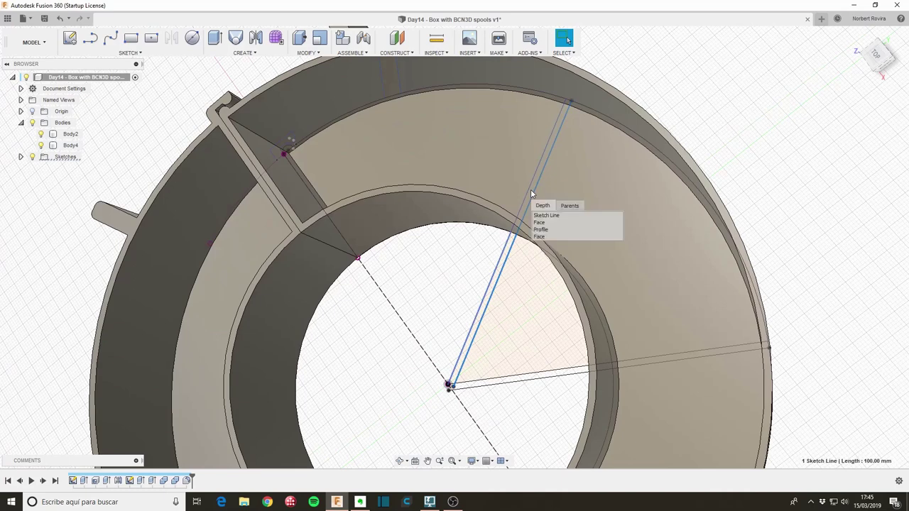
left_click(558, 230)
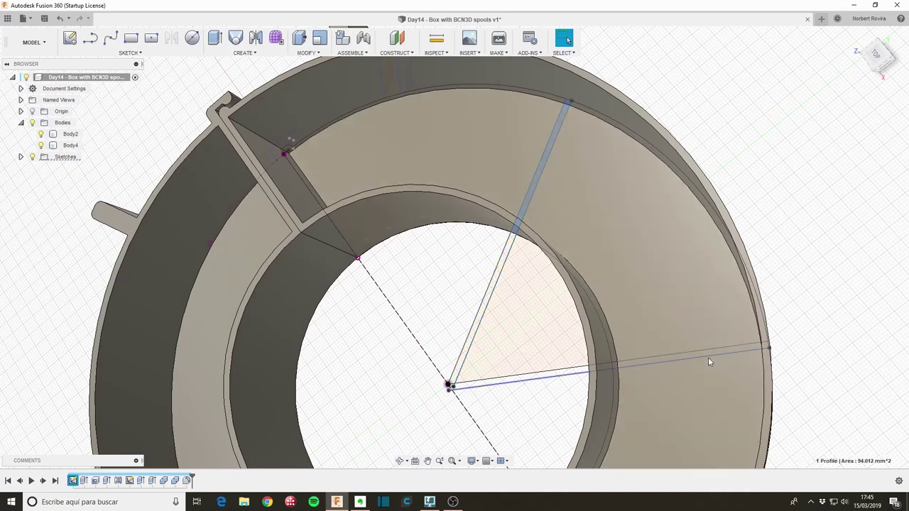
key("e")
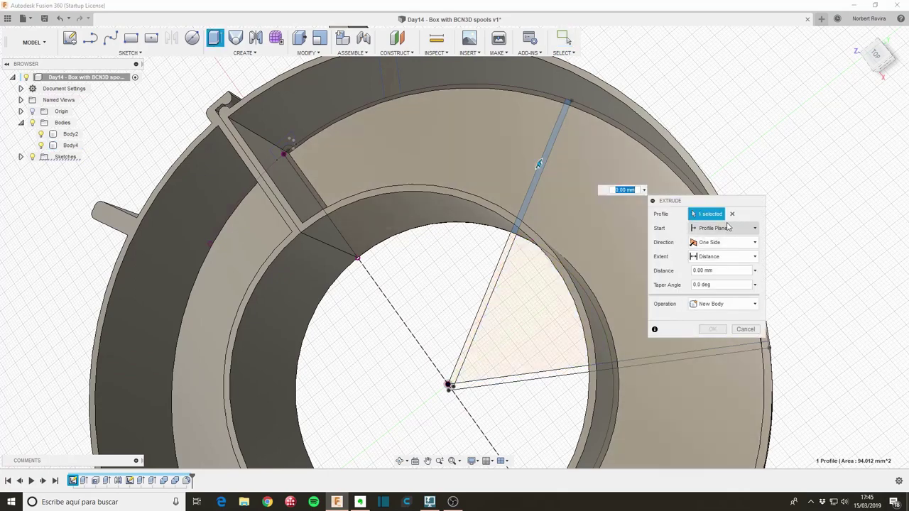
left_click(745, 330)
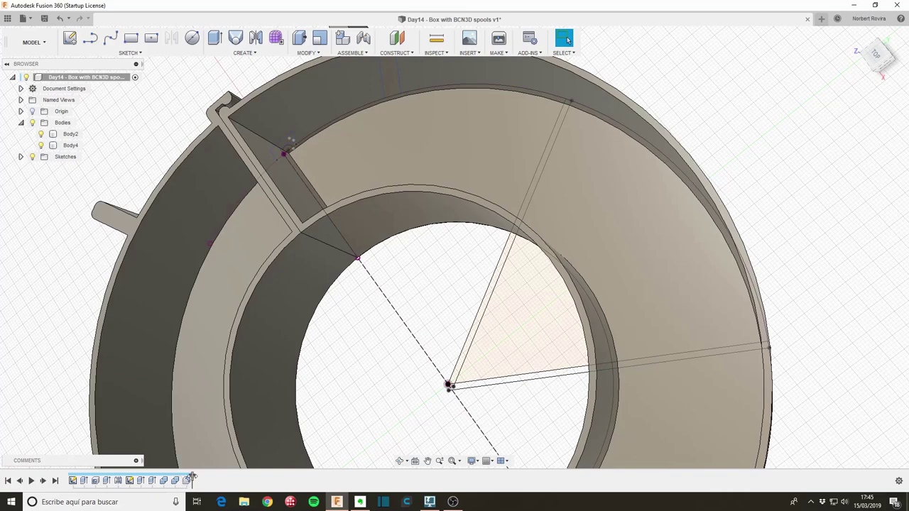
Step: Roll the timeline back and select the right divider strip profile
left_click_drag(192, 477, 112, 480)
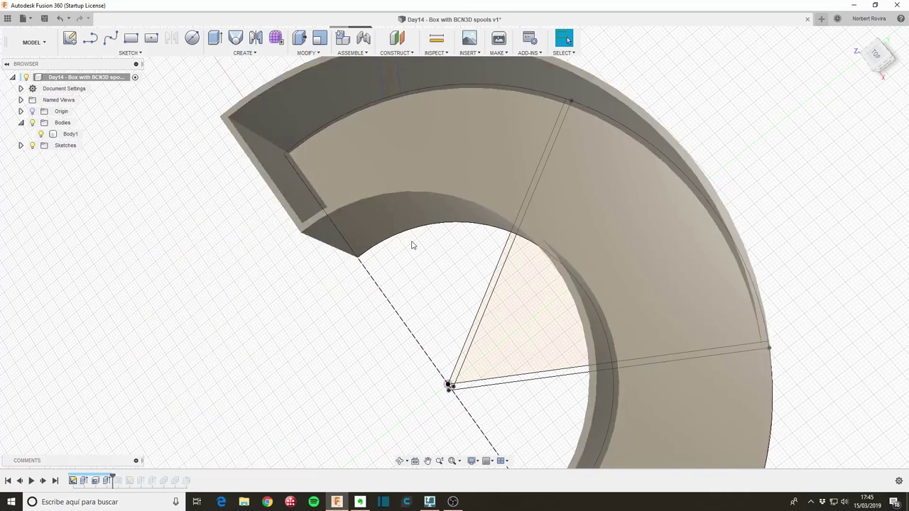
left_click(543, 161)
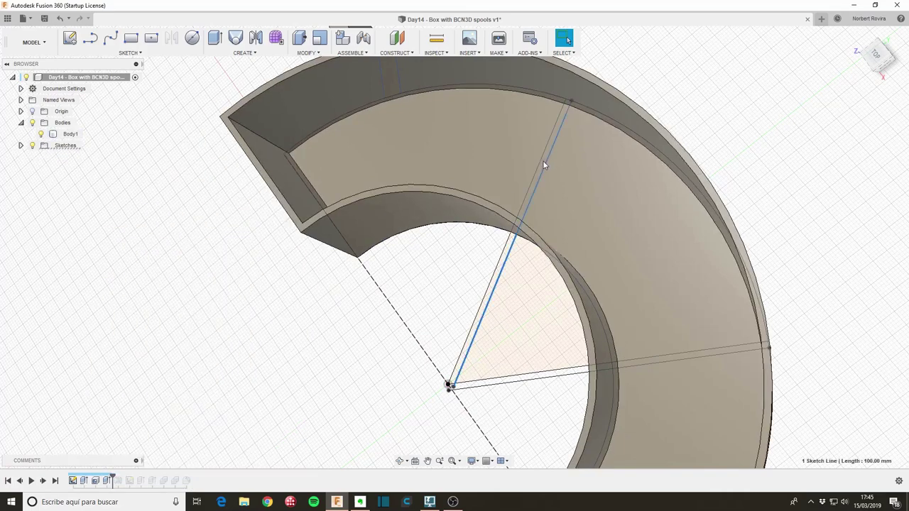
scroll(543, 161, "up", 3)
left_click_drag(540, 164, 558, 198)
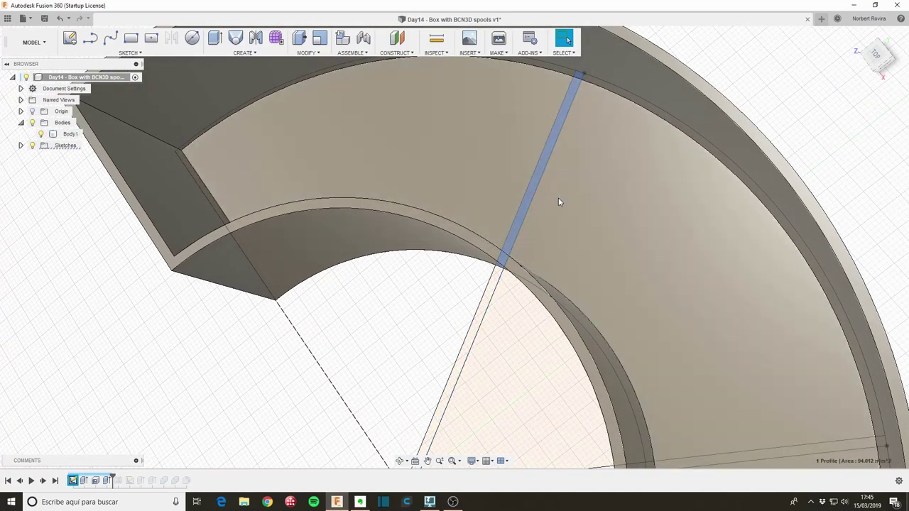
Step: Extrude the divider profile with a To Object extent to the box body, using a Join operation
key("e")
middle_click_drag(576, 259, 575, 224, "shift")
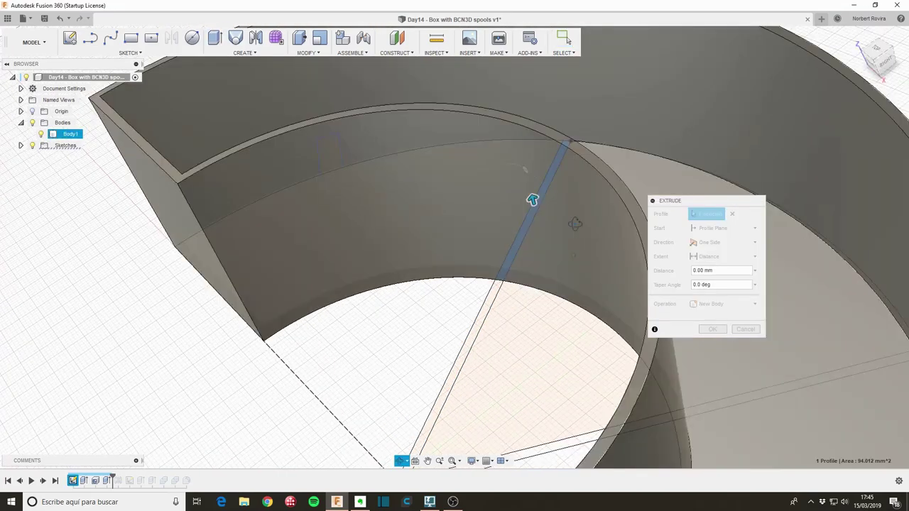
left_click_drag(532, 200, 492, 81)
scroll(441, 163, "down", 2)
scroll(441, 163, "down", 2)
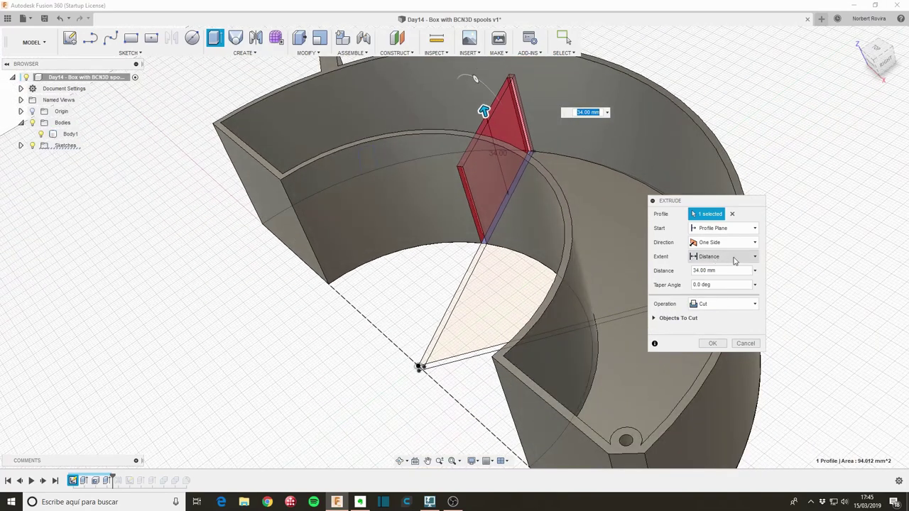
left_click(734, 256)
left_click(710, 274)
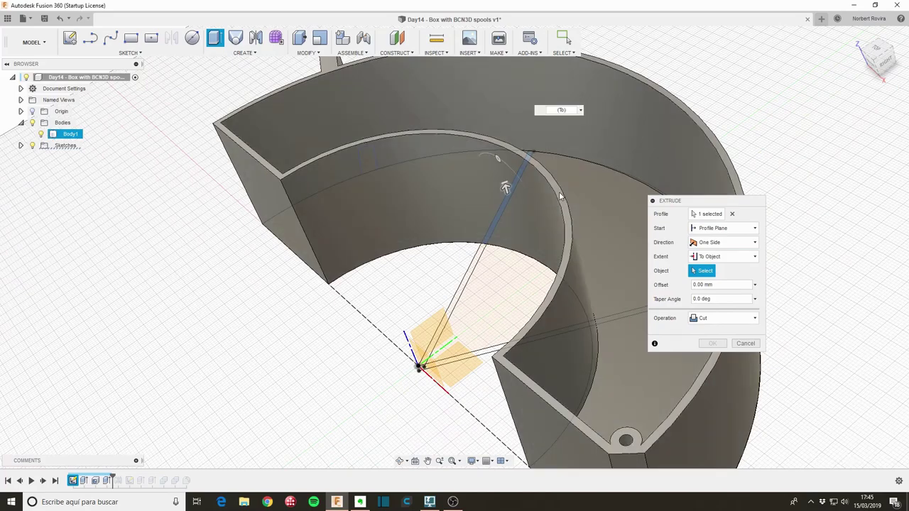
left_click(561, 196)
left_click(717, 346)
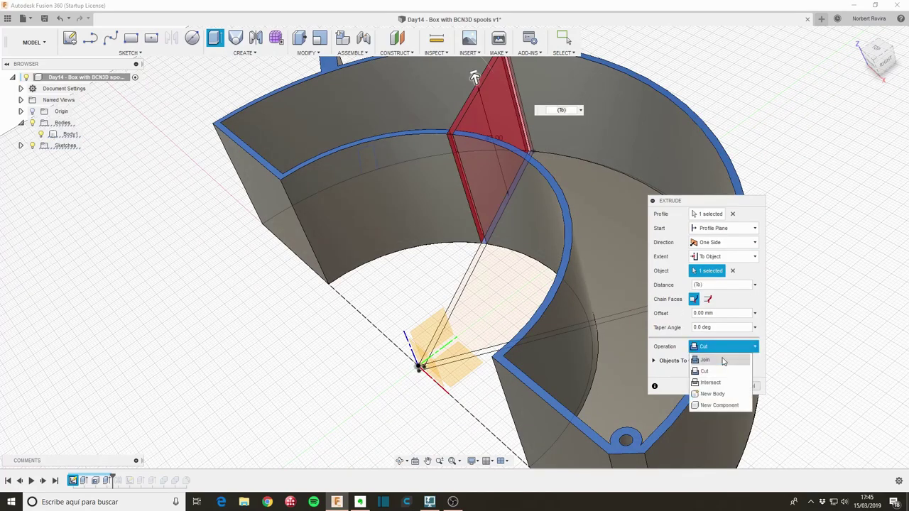
left_click(720, 361)
Step: Add the second divider profile to the extrusion and confirm it
mouse_move(509, 166)
middle_mouse_down("shift")
mouse_move(431, 198)
mouse_move(392, 189)
mouse_move(404, 215)
mouse_move(415, 213)
middle_mouse_up("shift")
left_click(720, 213)
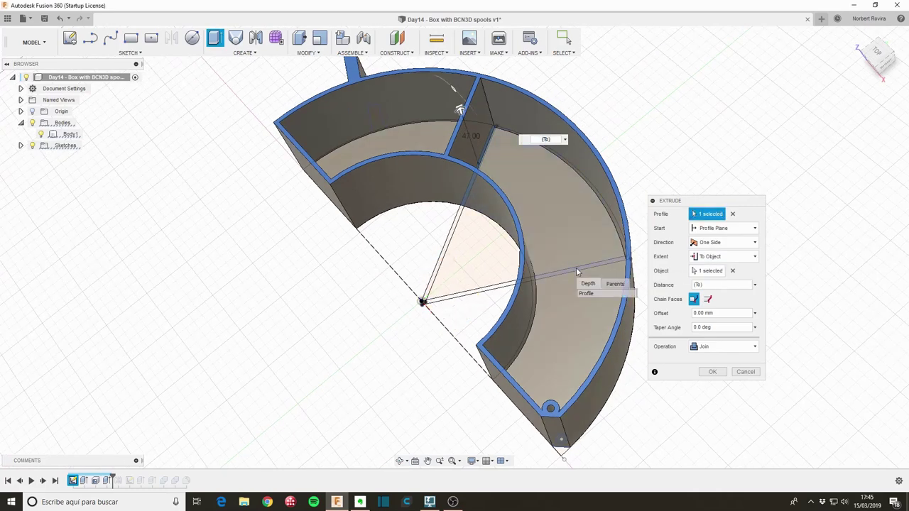
left_click(596, 291)
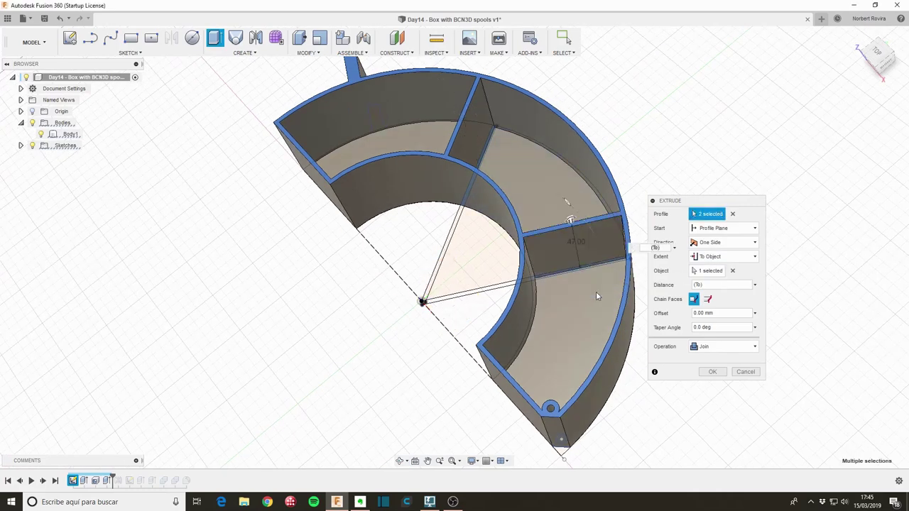
left_click(713, 372)
scroll(317, 353, "down", 2)
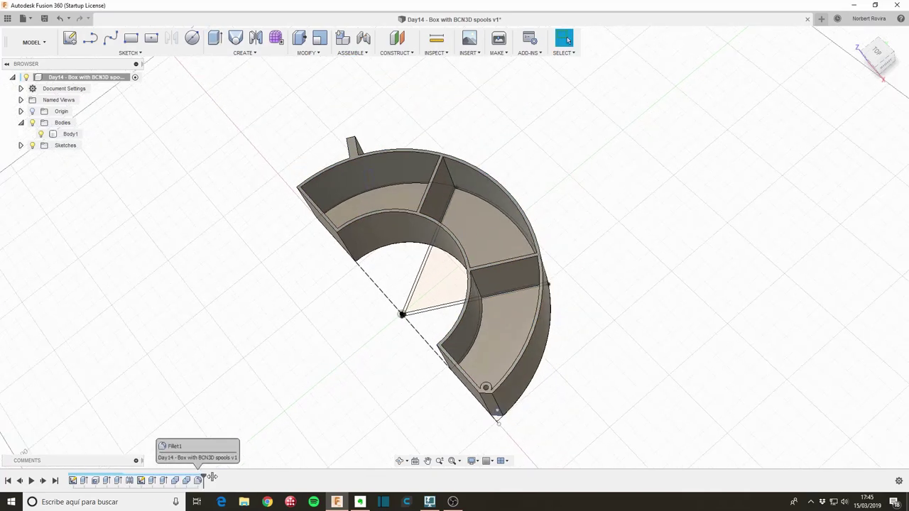
Step: Roll the timeline to the end and orbit, pan and zoom around the full divided ring
left_click_drag(123, 481, 204, 481)
mouse_move(204, 325)
middle_mouse_down("shift")
mouse_move(198, 337)
mouse_move(204, 329)
mouse_move(580, 326)
middle_mouse_up("shift")
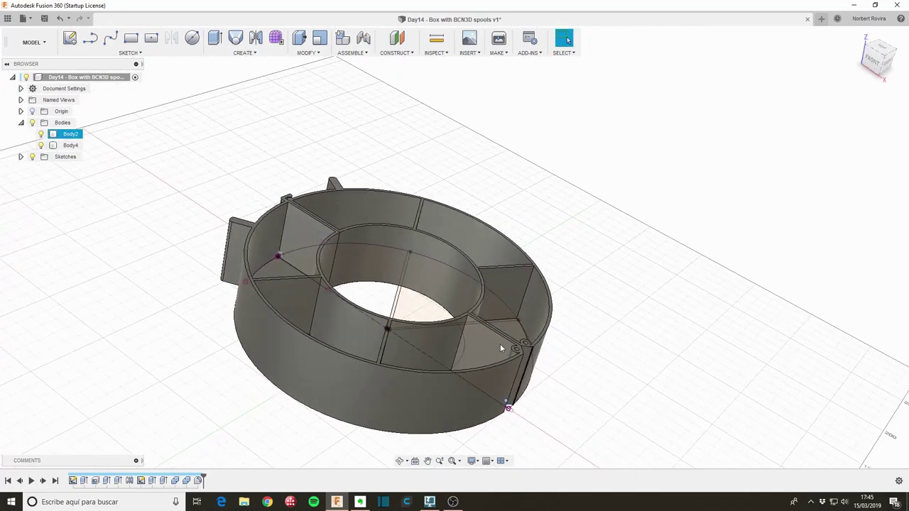
middle_click_drag(499, 343, 425, 328, "shift")
mouse_move(322, 360)
middle_mouse_down("shift")
mouse_move(341, 369)
mouse_move(443, 284)
mouse_move(455, 302)
middle_mouse_up("shift")
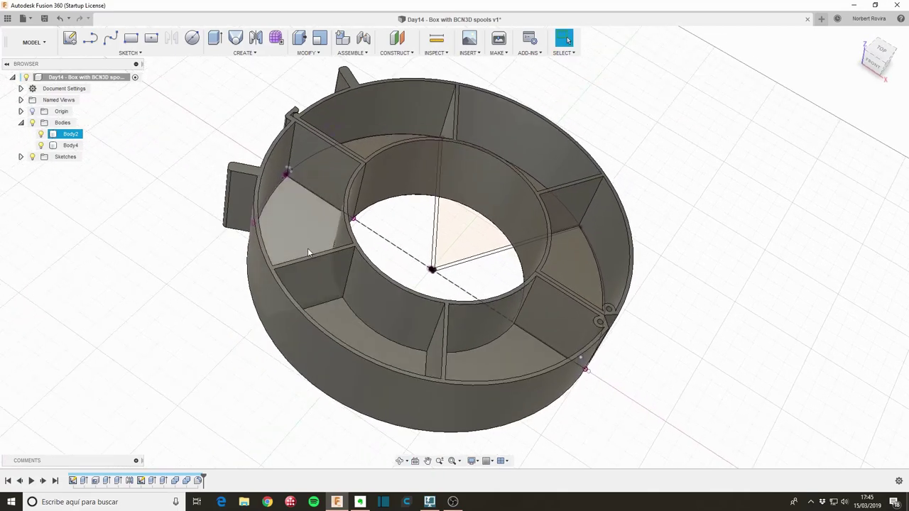
mouse_move(308, 248)
middle_mouse_down("shift")
mouse_move(201, 257)
mouse_move(198, 276)
middle_mouse_up("shift")
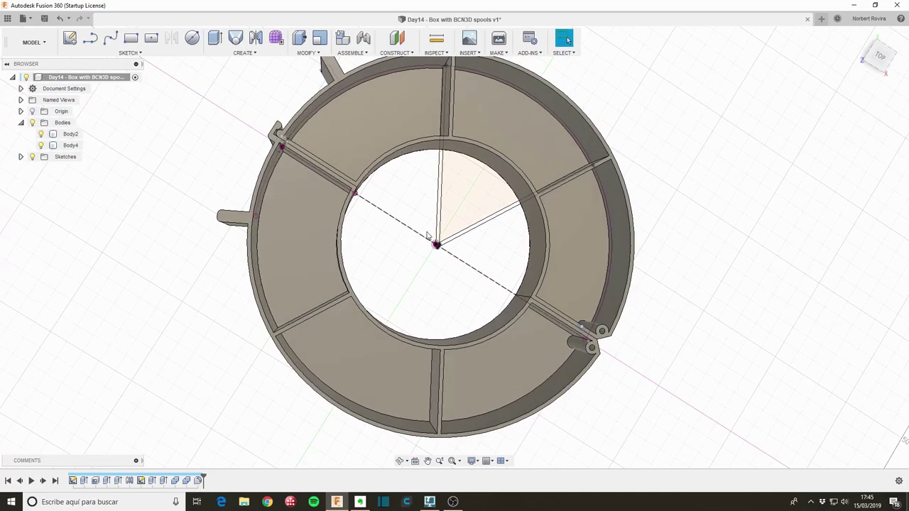
scroll(280, 145, "up", 3)
scroll(280, 145, "up", 3)
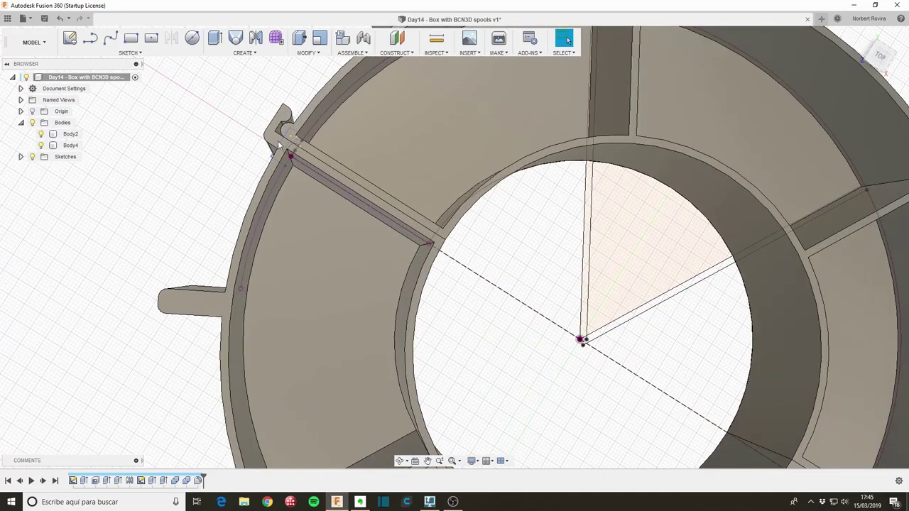
scroll(284, 149, "up", 1)
scroll(419, 259, "down", 4)
mouse_move(657, 379)
middle_mouse_down("shift")
mouse_move(700, 416)
mouse_move(689, 406)
mouse_move(690, 414)
mouse_move(715, 409)
mouse_move(718, 377)
middle_mouse_up("shift")
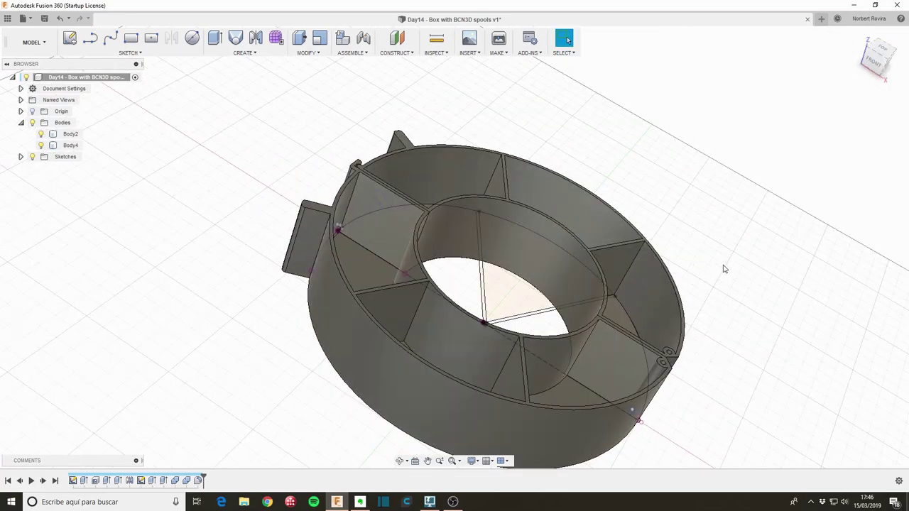
Step: Open the appearance library and browse to the Paint > Glossy swatches
key("a")
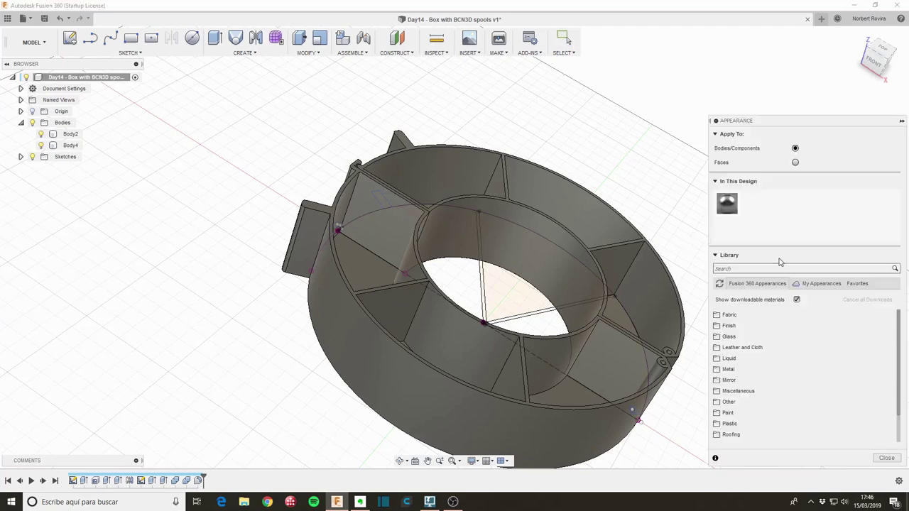
scroll(751, 384, "down", 1)
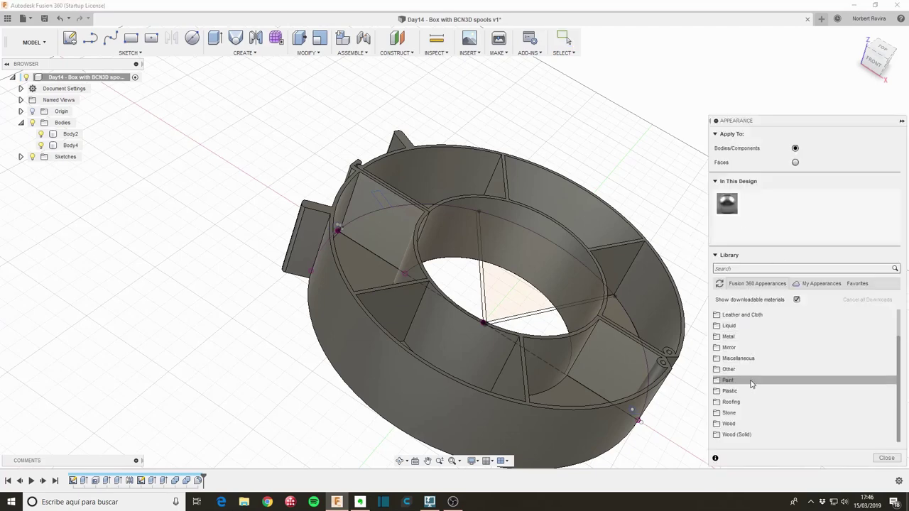
left_click(753, 391)
scroll(789, 400, "down", 3)
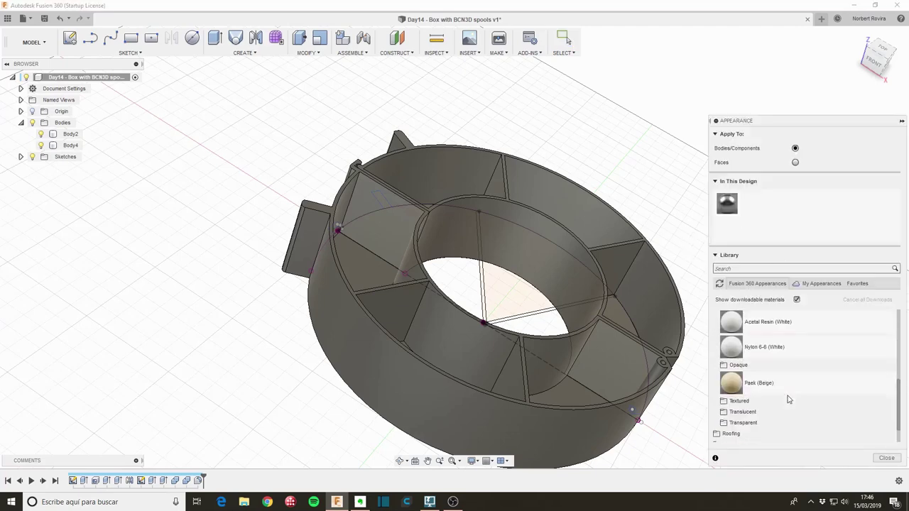
scroll(753, 380, "up", 3)
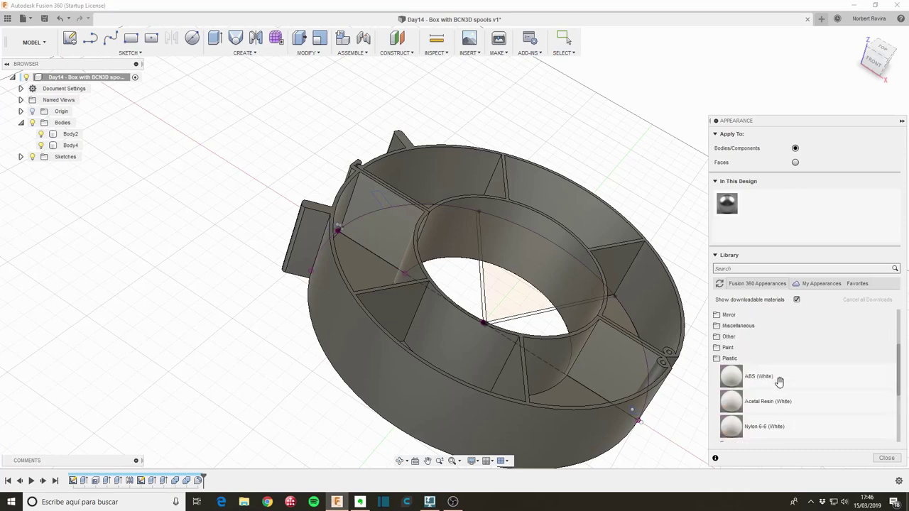
left_click(764, 351)
scroll(764, 351, "down", 1)
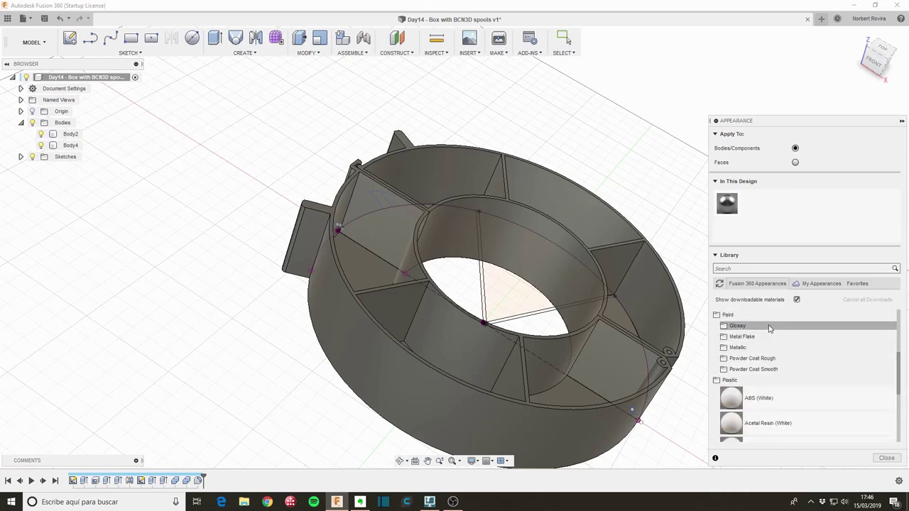
left_click(764, 326)
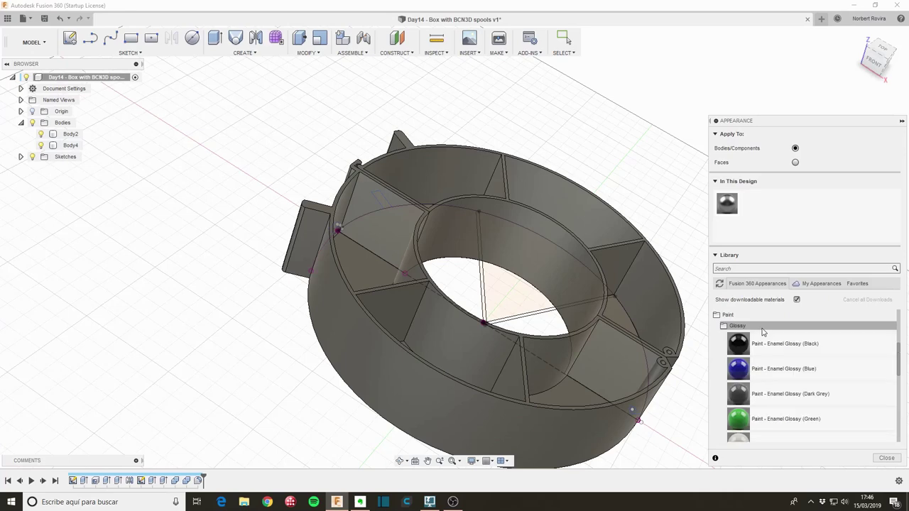
Step: Paint Body2 Enamel Glossy (Blue) and Body4 dark grey glossy, then close the Appearance panel
scroll(767, 348, "down", 2)
scroll(777, 373, "down", 3)
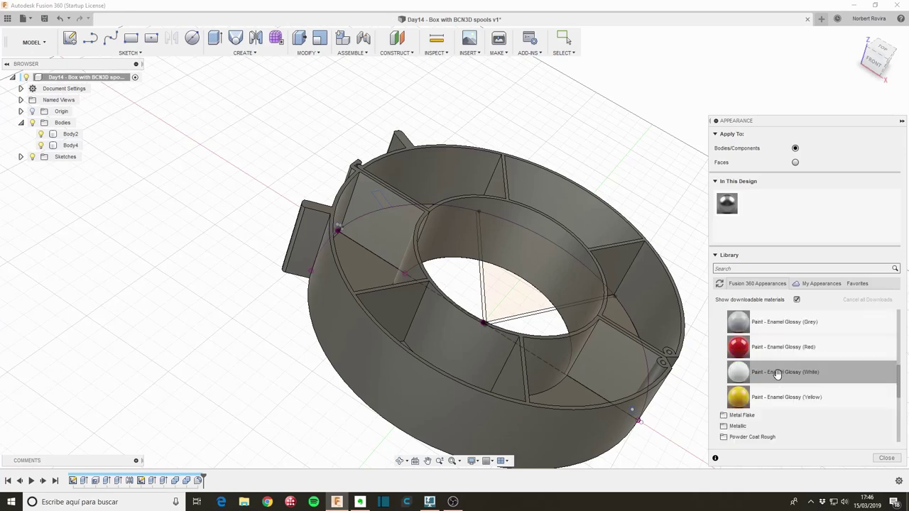
scroll(775, 375, "up", 5)
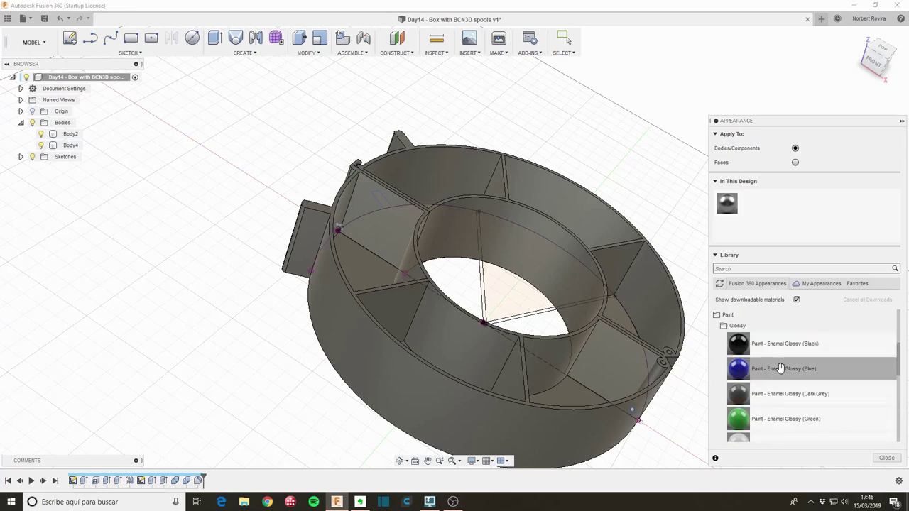
left_click_drag(775, 375, 628, 396)
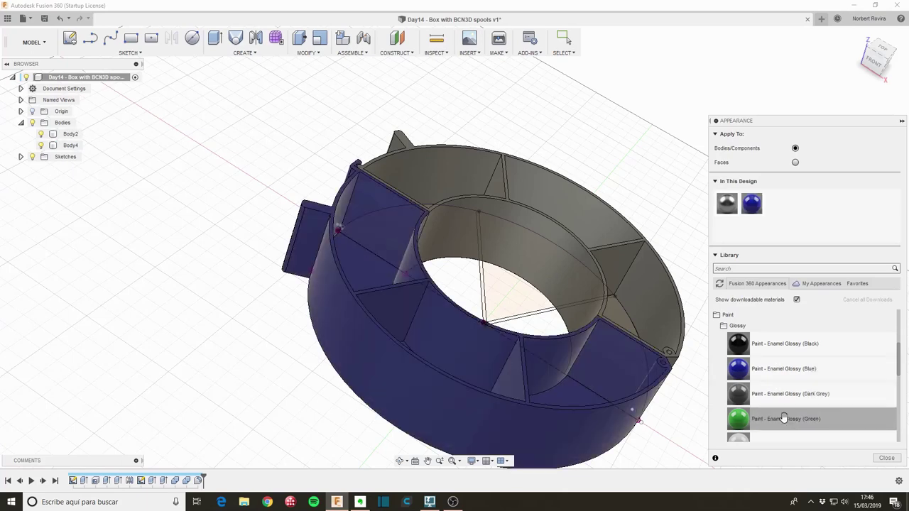
scroll(785, 411, "down", 2)
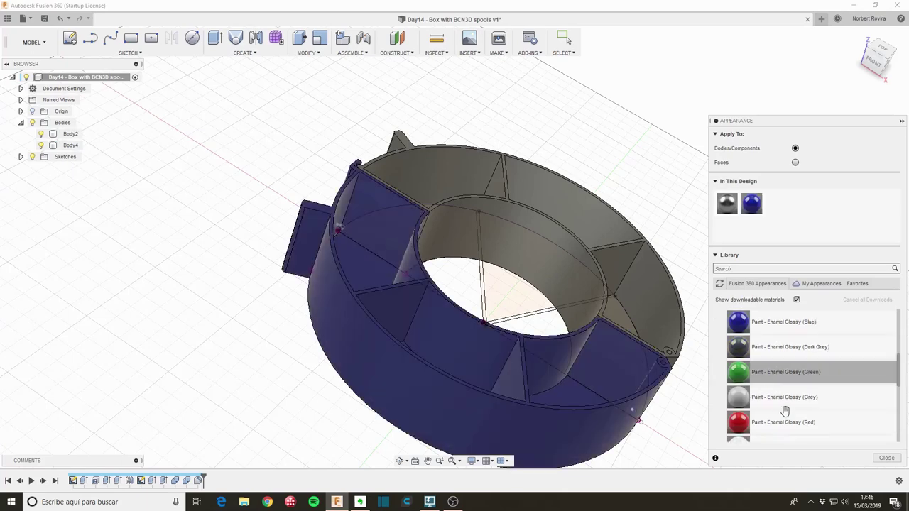
left_click_drag(794, 347, 660, 307)
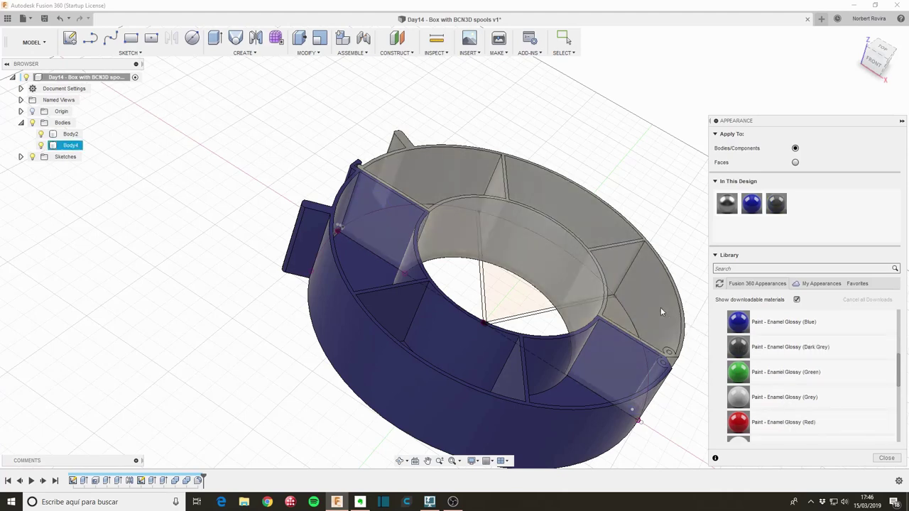
left_click(886, 458)
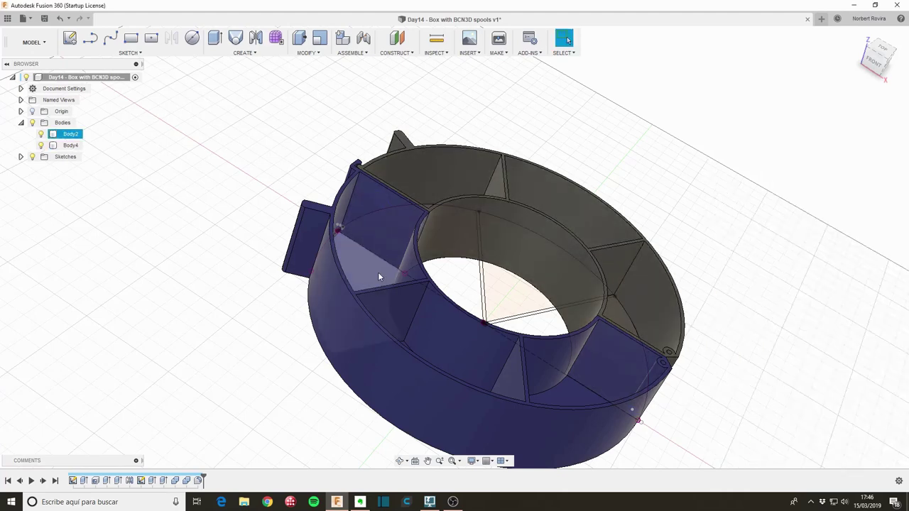
left_click(33, 42)
Step: Switch to the Render workspace, collapse the rendering gallery and return to the Home view
left_click(32, 114)
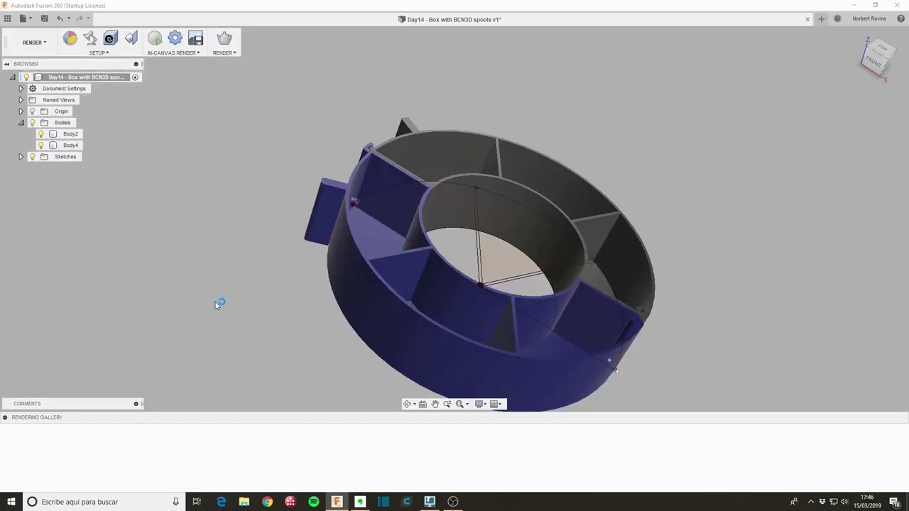
left_click(5, 419)
left_click(622, 376)
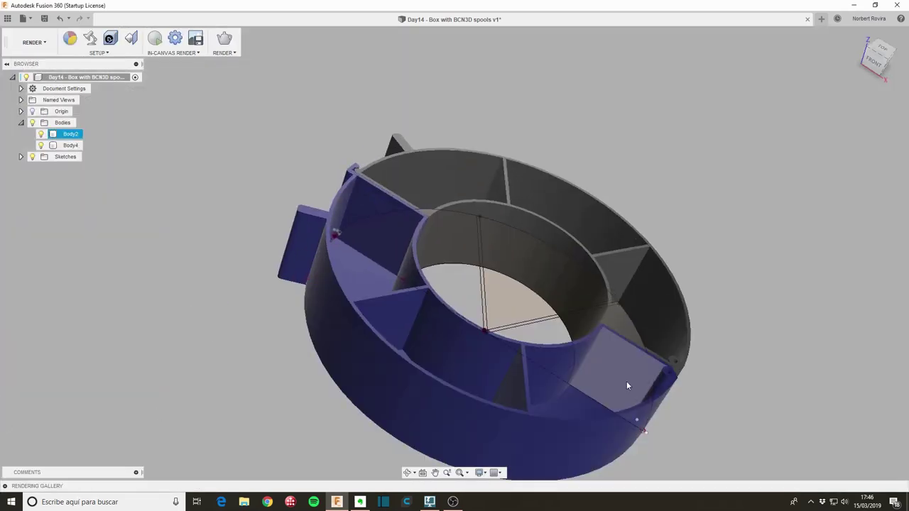
left_click(409, 472)
left_click_drag(454, 320, 497, 305)
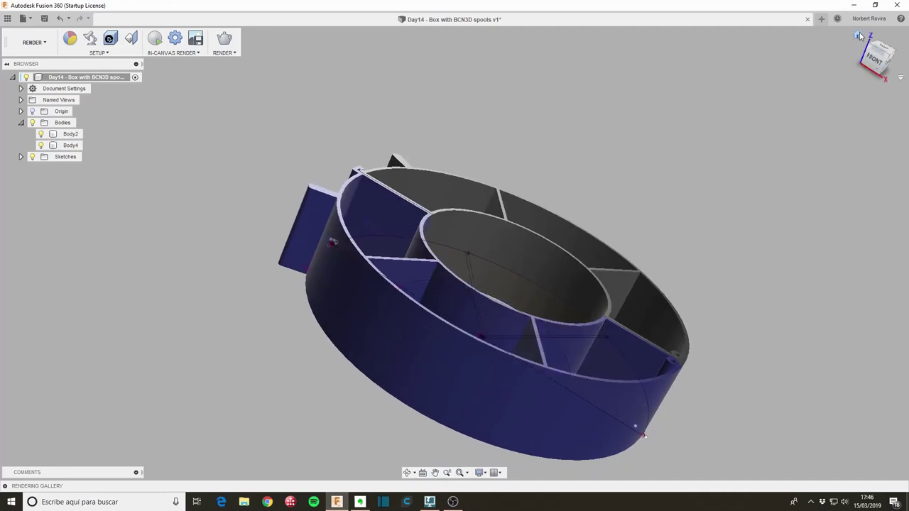
left_click(860, 40)
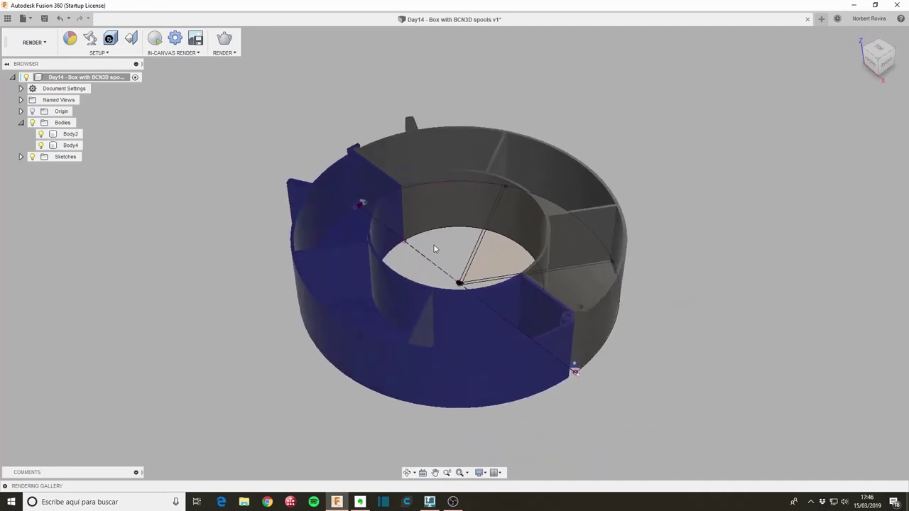
Step: Hide the sketches and start the in-canvas render
scroll(422, 254, "up", 5)
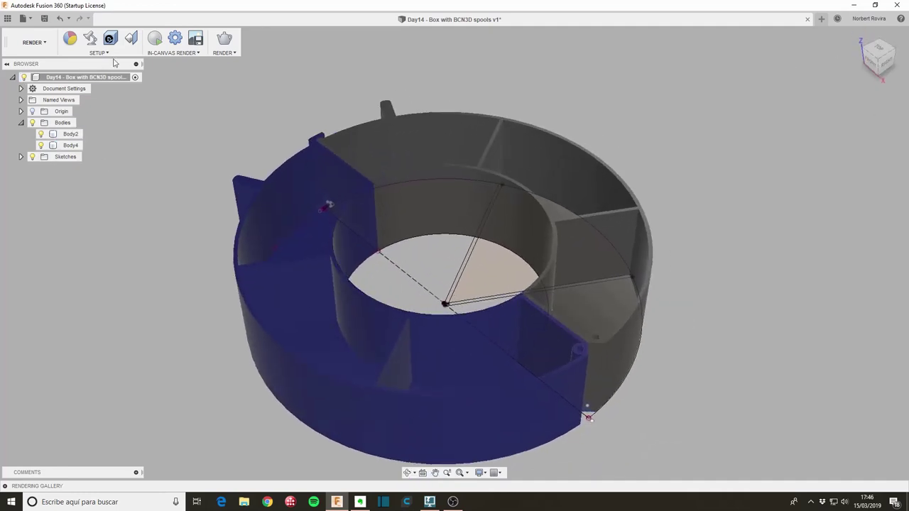
left_click(32, 156)
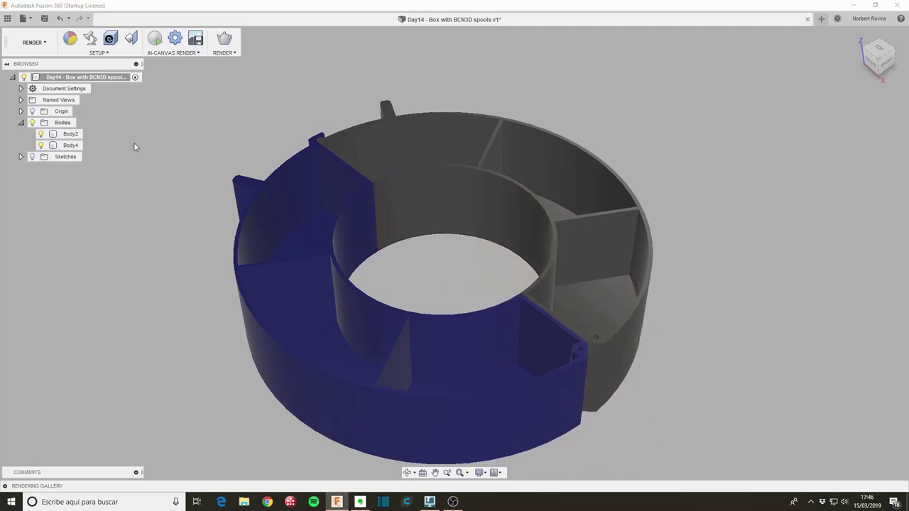
left_click(155, 39)
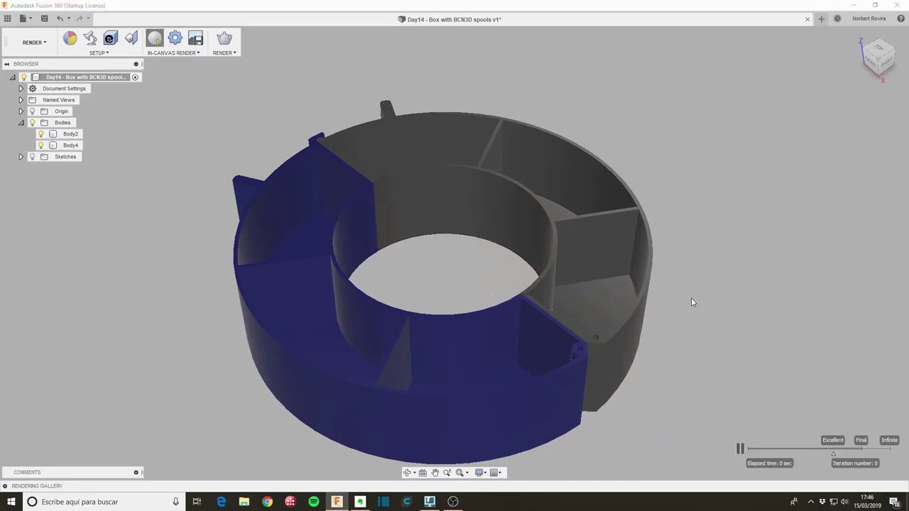